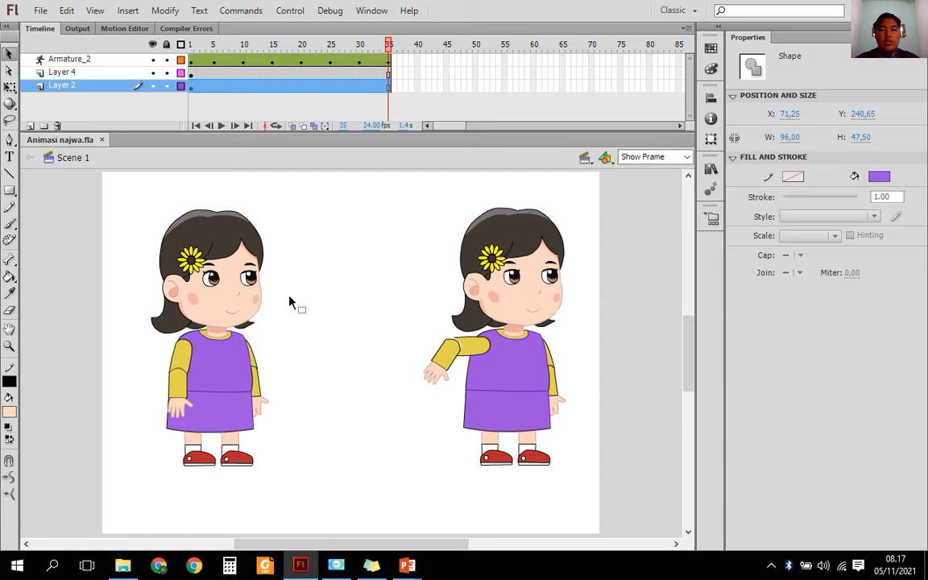
Move the left girl's right upper arm, forearm and hand off her body into the empty space between the two characters
left_click(290, 300)
left_click(240, 377)
left_click(290, 314)
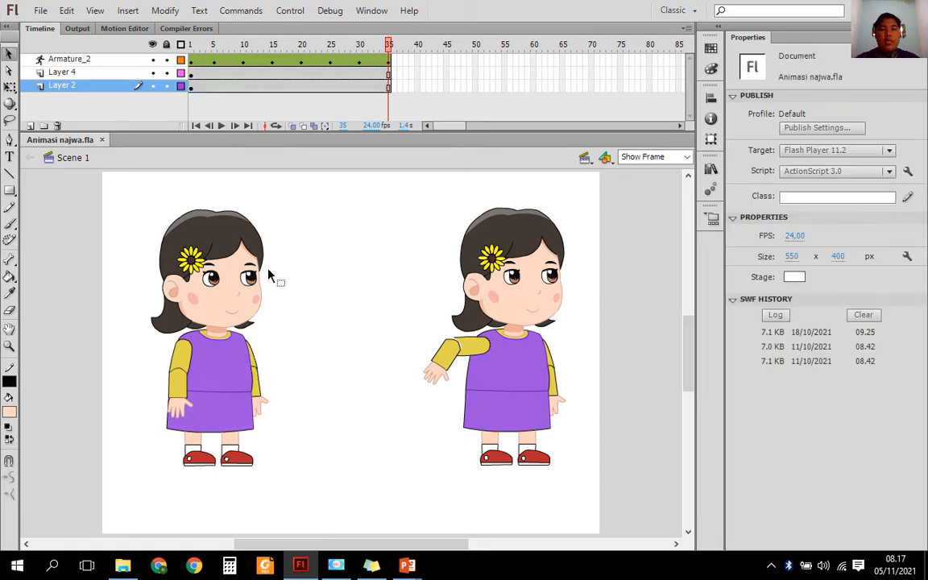
left_click(193, 369)
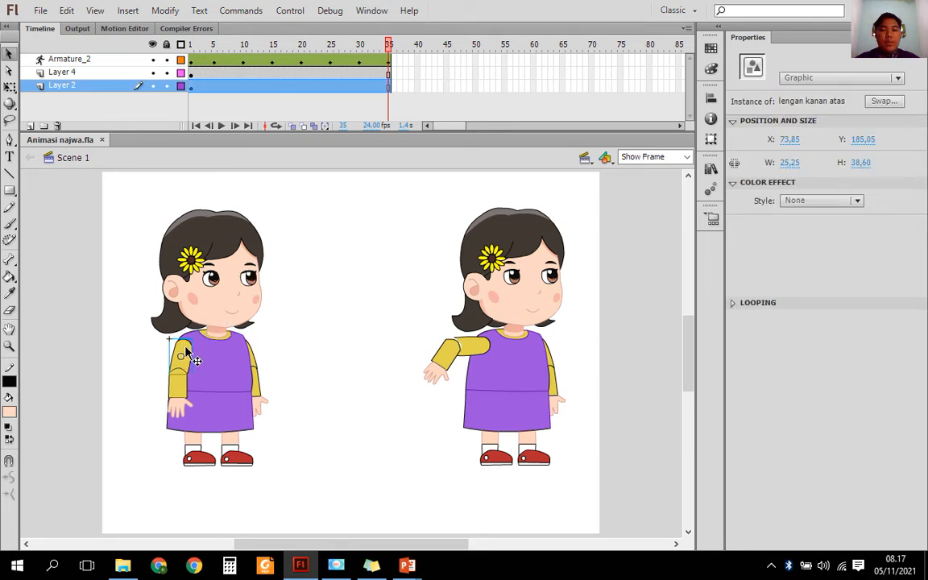
left_click_drag(191, 362, 361, 250)
left_click_drag(178, 379, 353, 275)
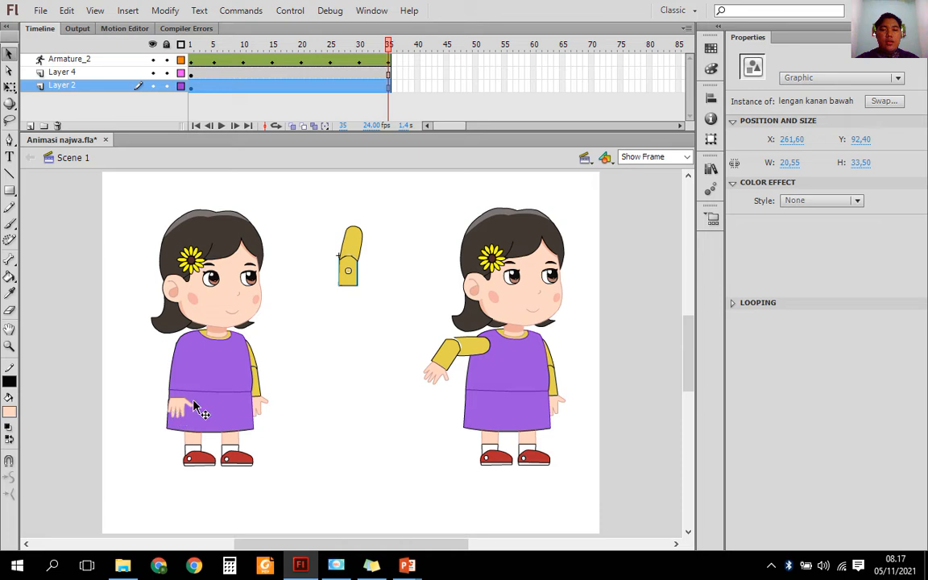
left_click_drag(196, 409, 352, 304)
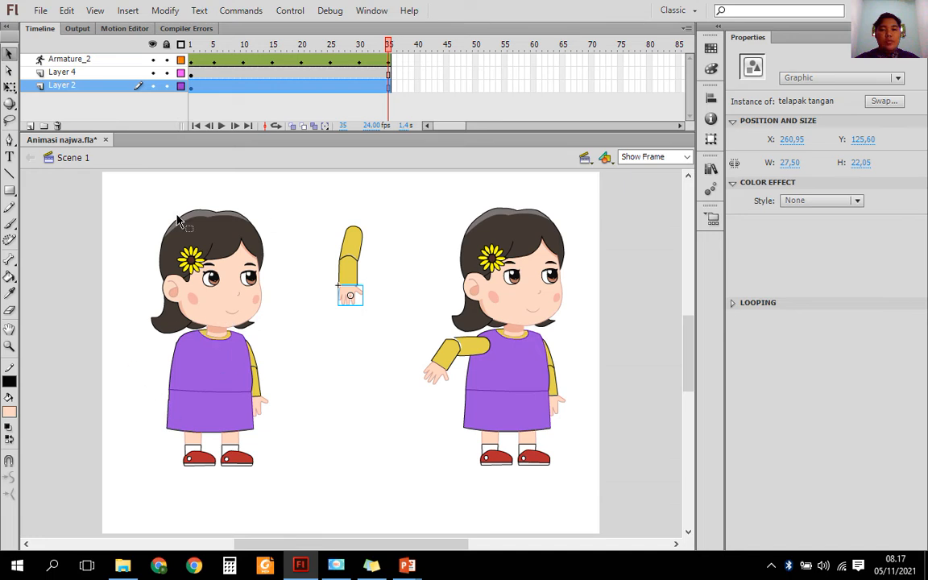
Move the left girl's head up off her neck to about X 61.5, Y 16.2
left_click(239, 300)
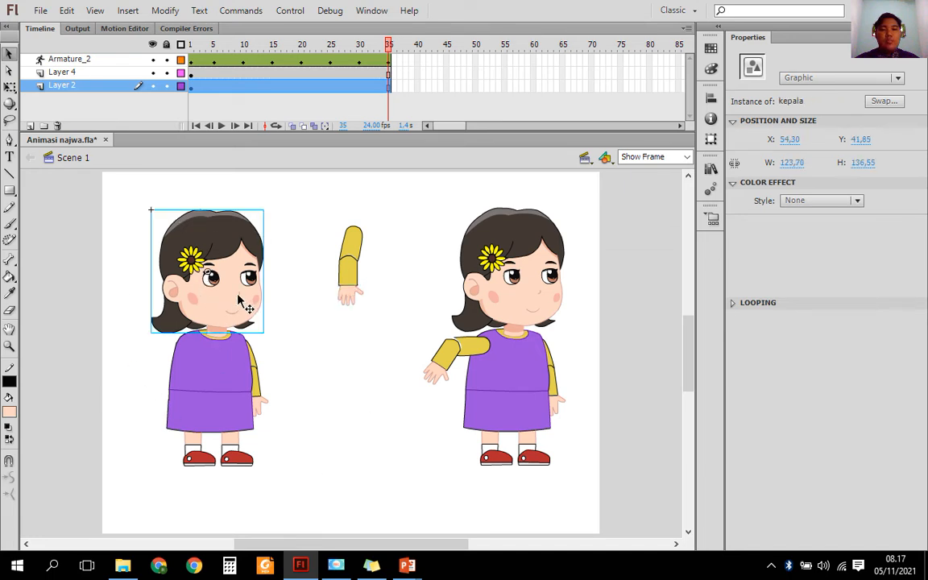
left_click_drag(230, 321, 239, 300)
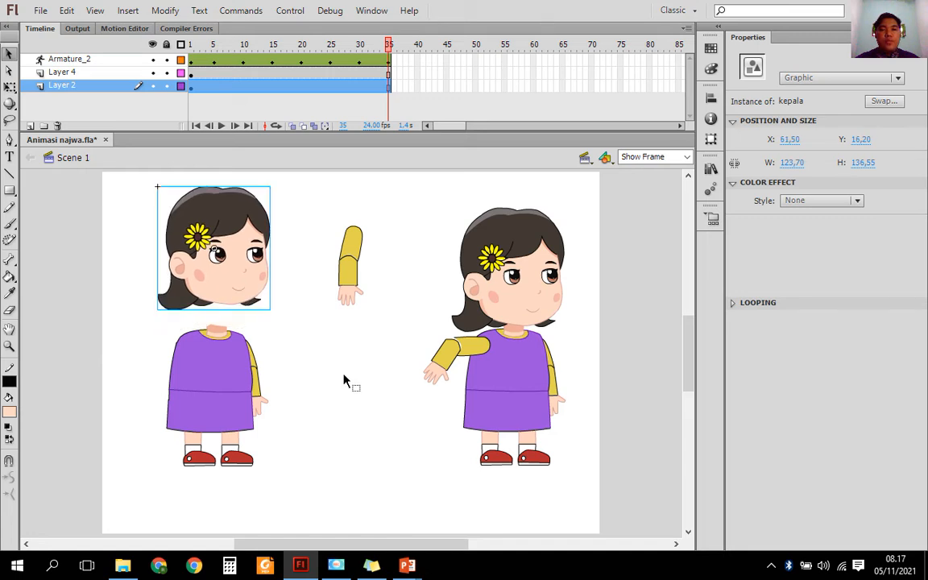
left_click(307, 345)
left_click(248, 290)
Create a new ActionScript 3.0 document, 550 × 400 px at 24 fps
left_click(42, 11)
key("Escape")
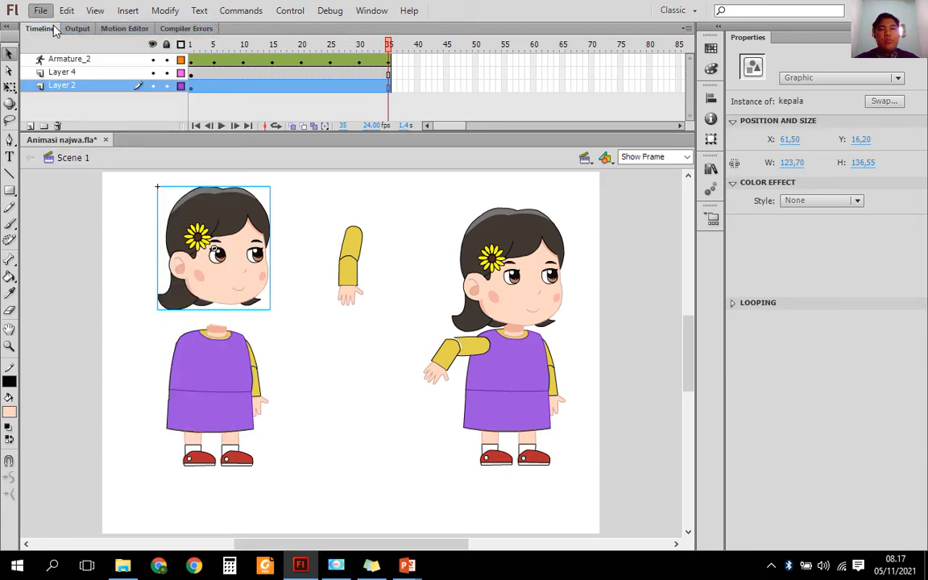
key("ctrl+n")
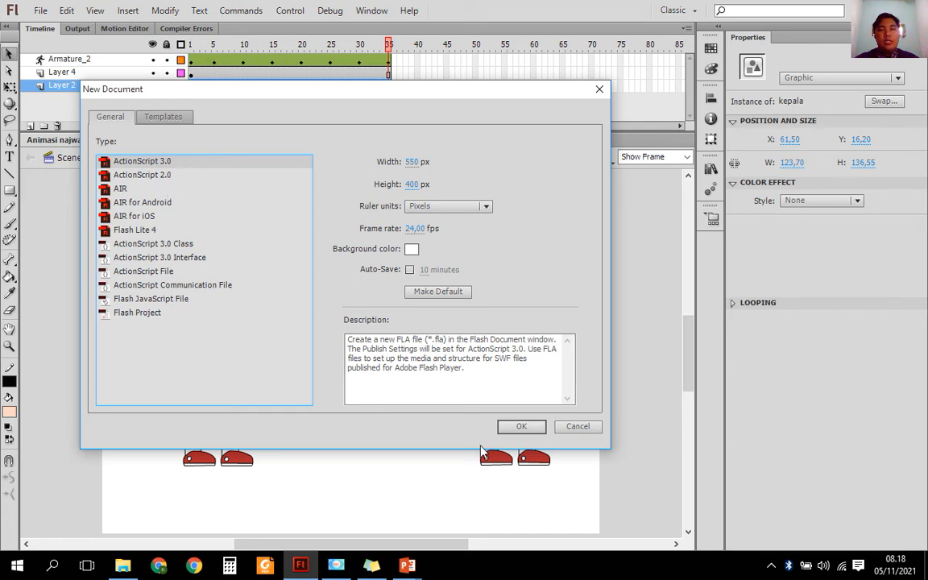
left_click(523, 426)
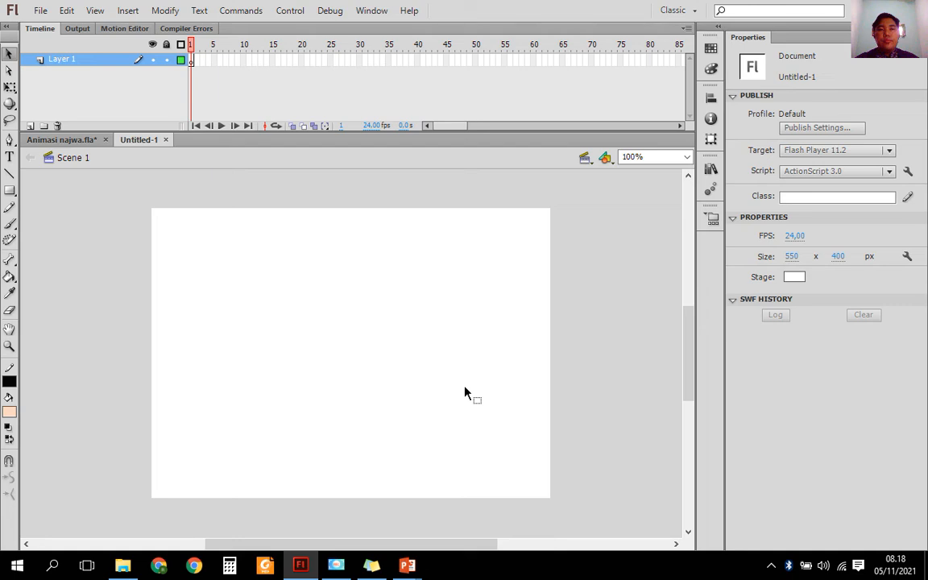
Draw a tall, narrow rectangle about 30 × 152 px with a black outline and set its fill to green
left_click(9, 190)
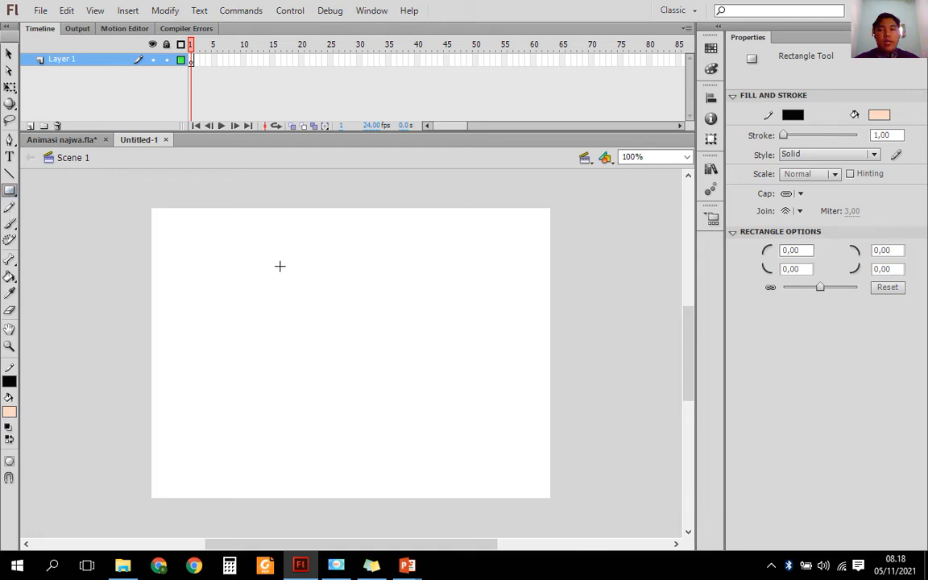
left_click_drag(282, 259, 305, 369)
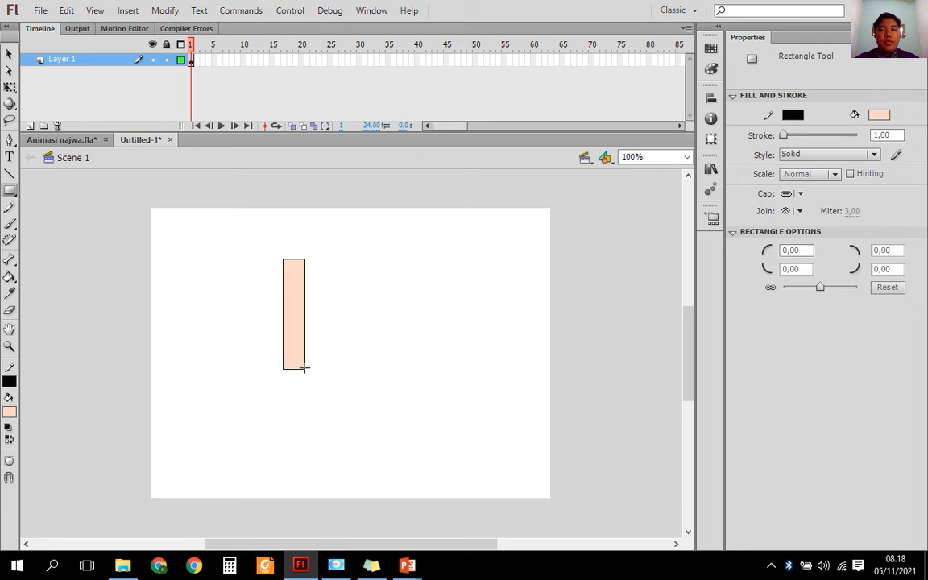
left_click(9, 53)
left_click_drag(255, 232, 381, 400)
left_click(9, 382)
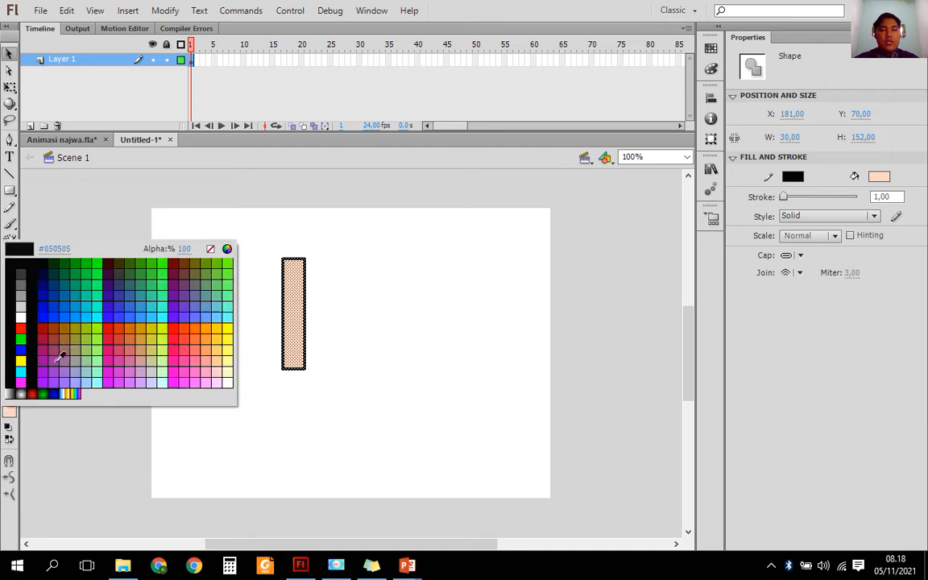
left_click(83, 263)
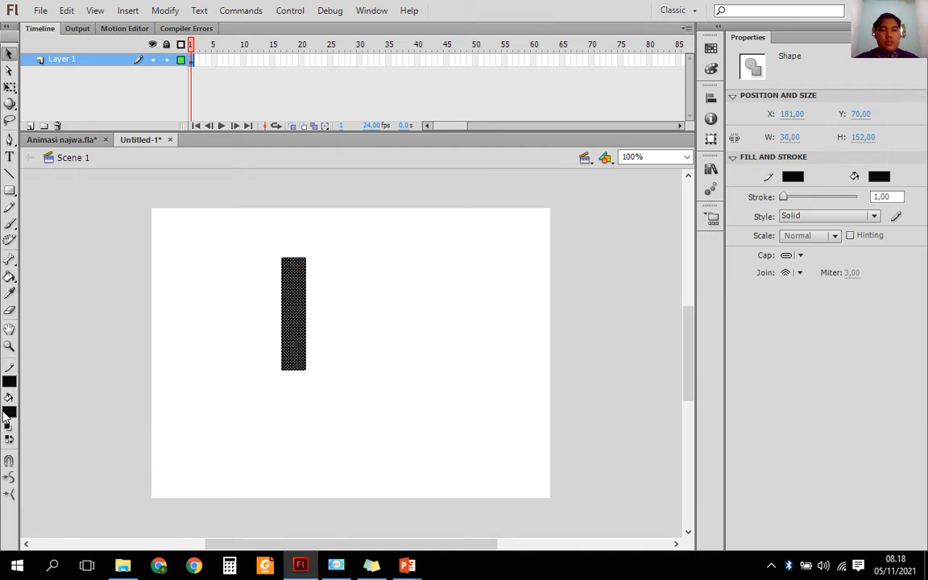
left_click(9, 381)
left_click(77, 264)
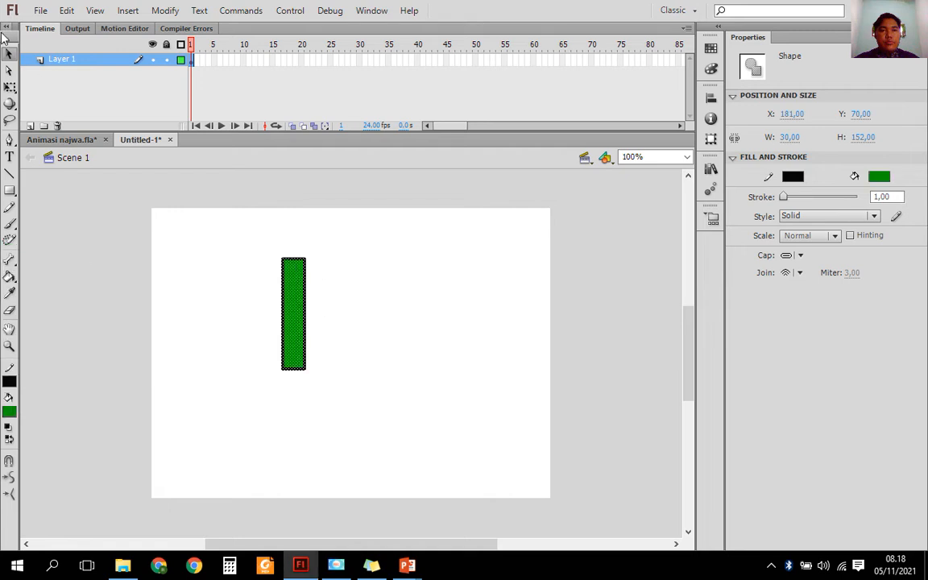
Select the whole green rectangle with its outline and move it to about X 214, Y 71
left_click(247, 257)
left_click_drag(215, 225, 442, 474)
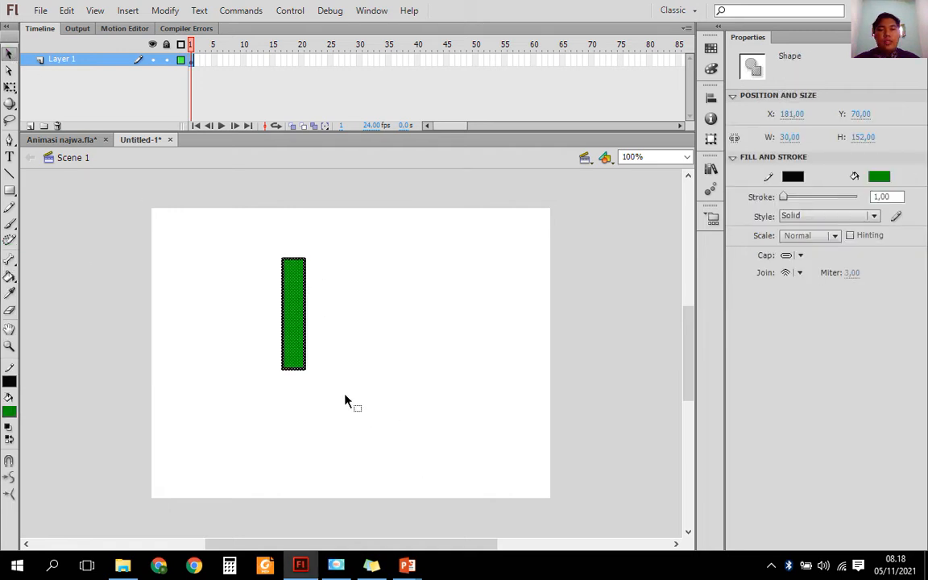
left_click_drag(284, 322, 352, 278)
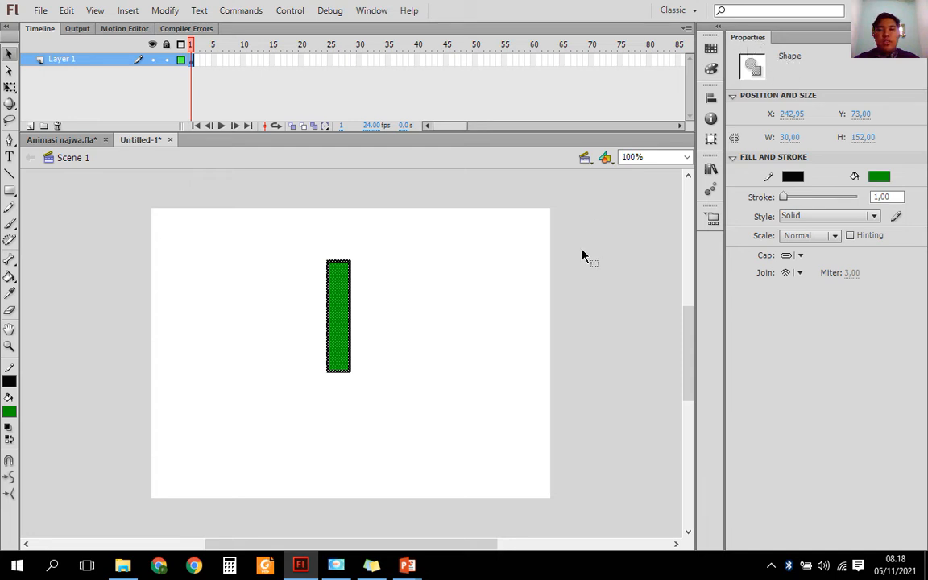
left_click_drag(344, 329, 311, 317)
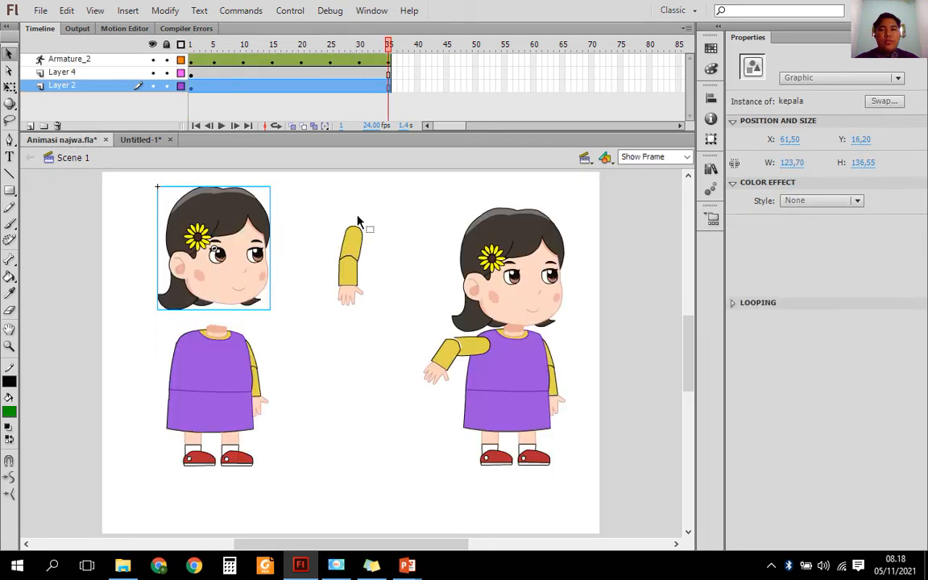
Nudge the detached upper arm slightly downward in Animasi najwa.fla and return to the Untitled-1 document
mouse_move(362, 250)
left_mouse_down()
mouse_move(377, 248)
mouse_move(364, 190)
mouse_move(355, 252)
left_mouse_up()
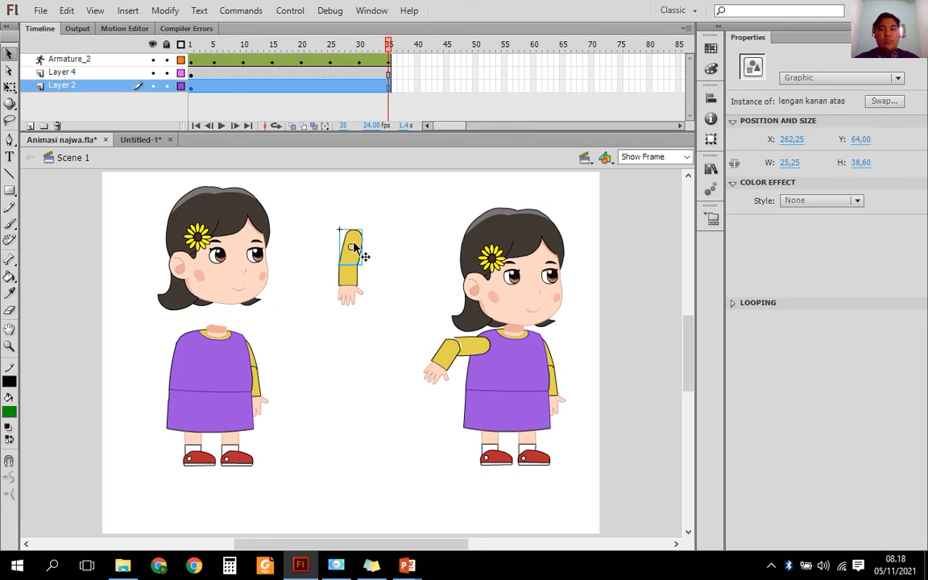
left_click(143, 142)
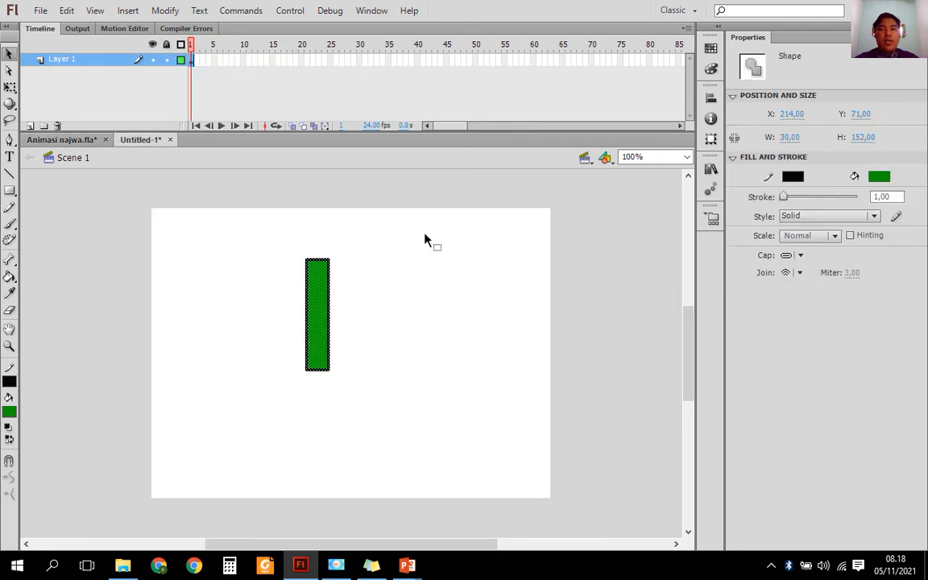
Convert the green rectangle to a graphic symbol and move it near the stage's upper-left corner, about X 101, Y 21
left_click_drag(404, 227, 274, 328)
right_click(311, 331)
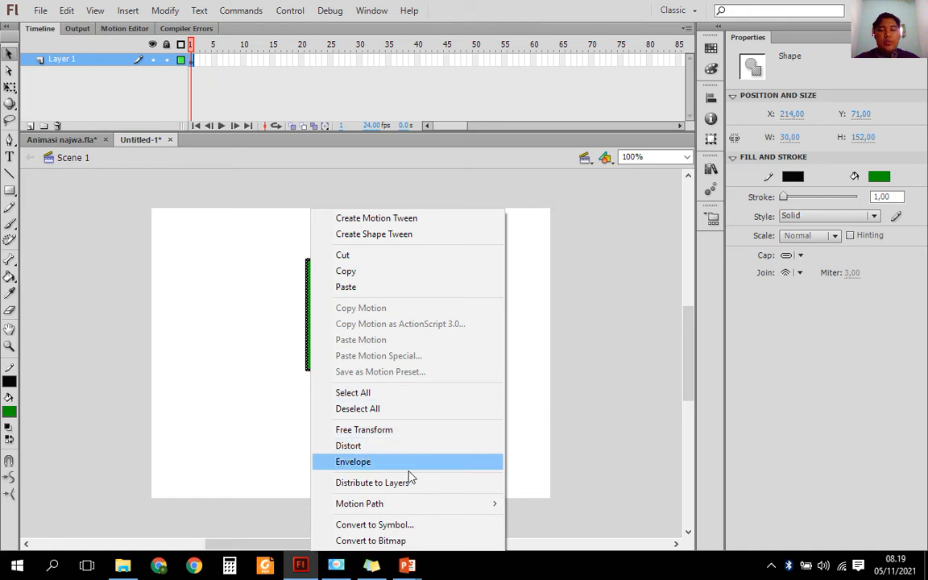
left_click(397, 524)
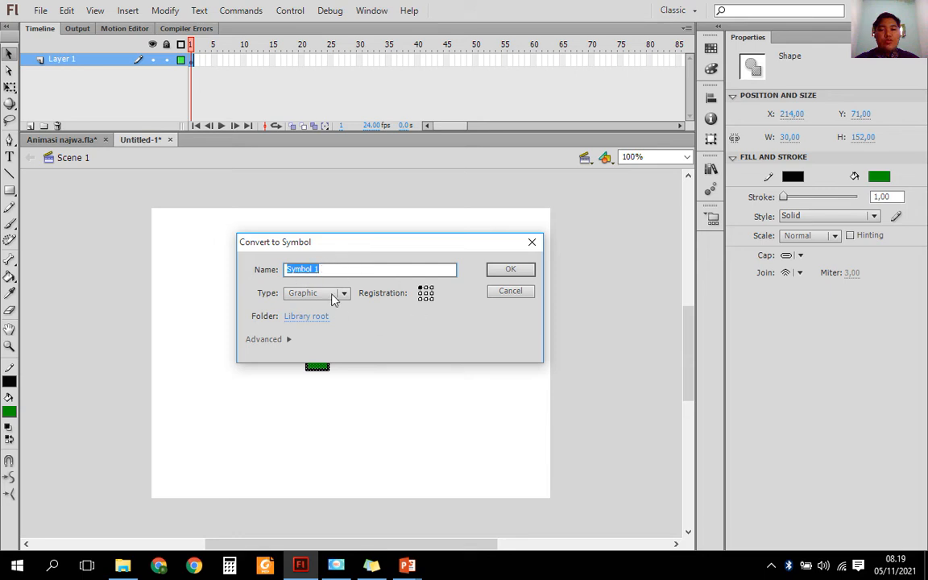
left_click(505, 270)
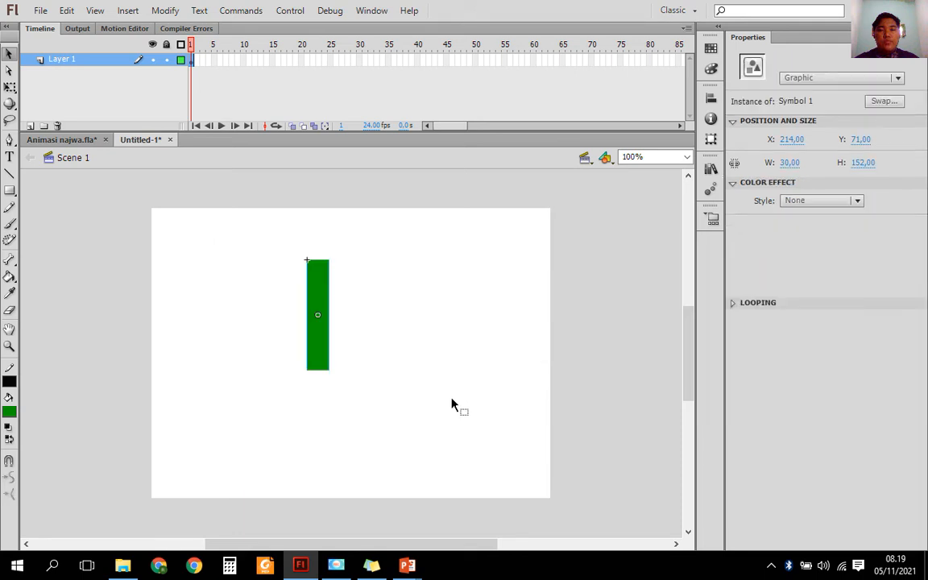
left_click(451, 398)
left_click_drag(320, 285, 232, 243)
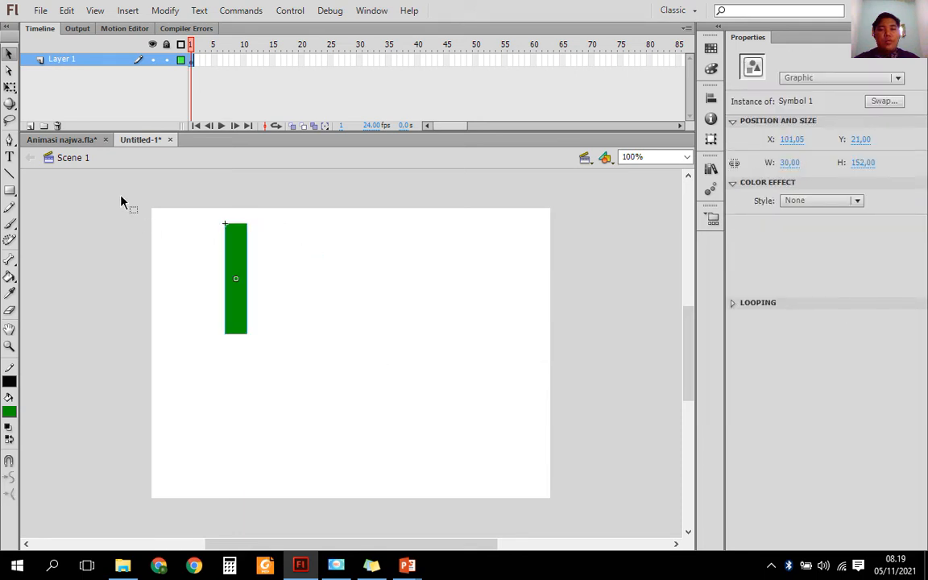
Draw a horizontal green rectangle about 161 × 30 px extending right from the lower end of the vertical bar
left_click(9, 190)
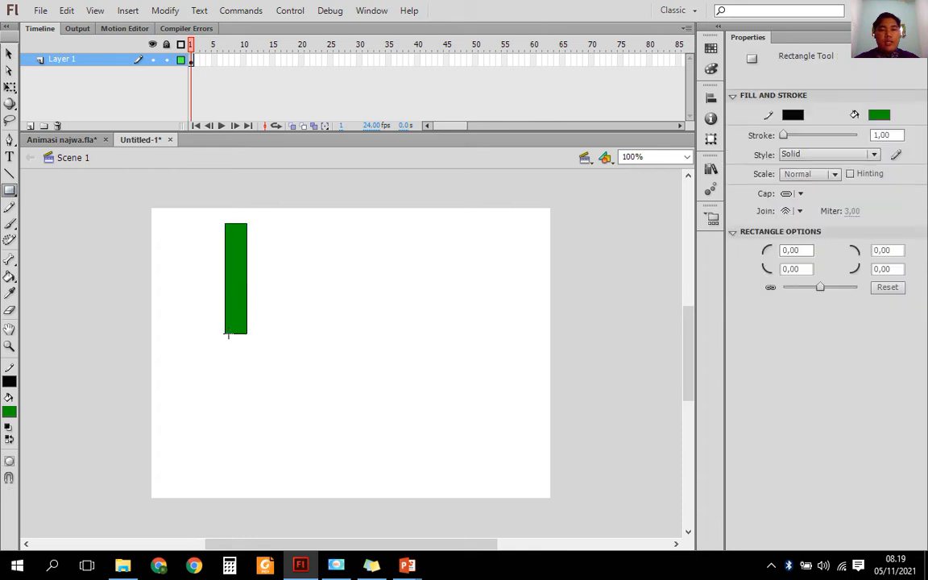
mouse_move(227, 334)
left_mouse_down()
mouse_move(306, 311)
mouse_move(353, 315)
mouse_move(345, 312)
left_mouse_up()
left_click(8, 54)
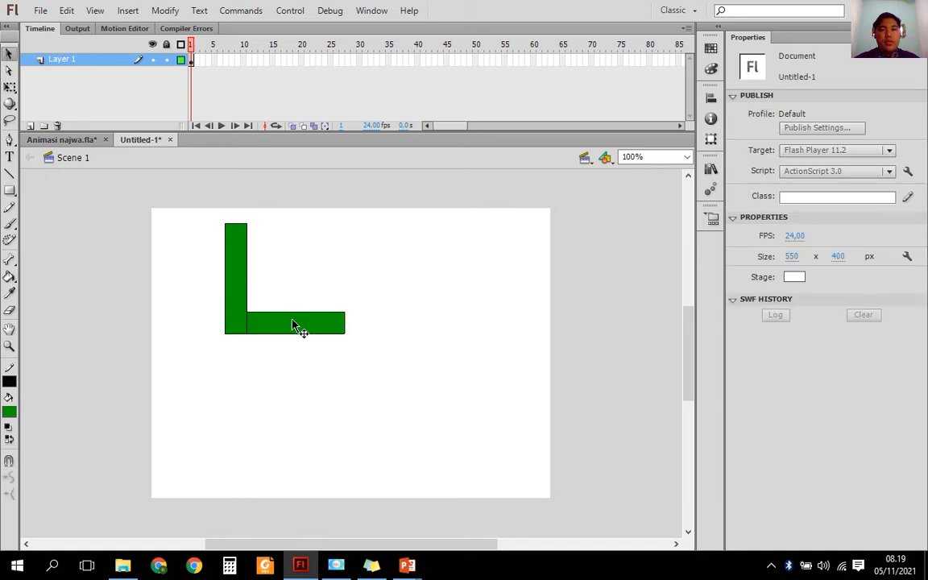
Convert the horizontal green rectangle to a graphic symbol
left_click(301, 325)
right_click(311, 325)
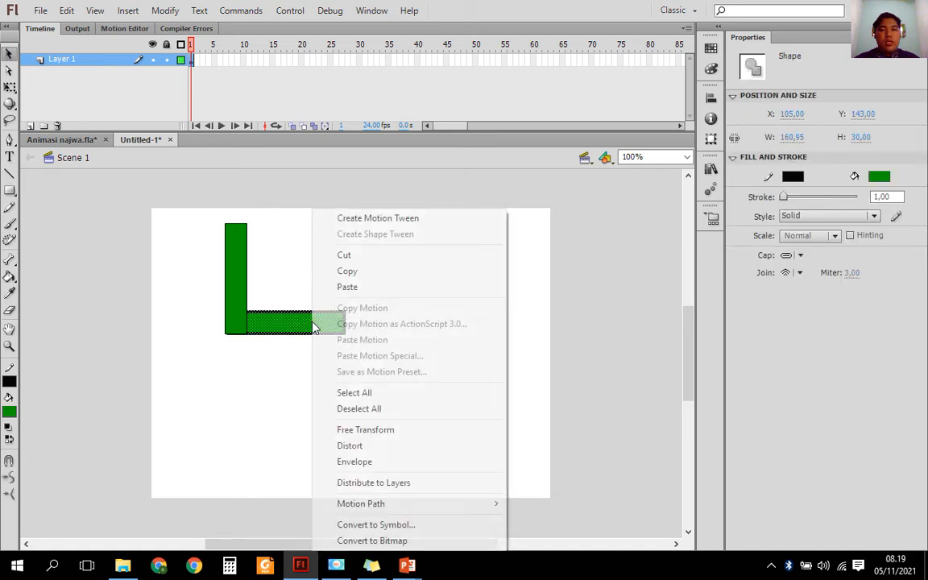
left_click(402, 527)
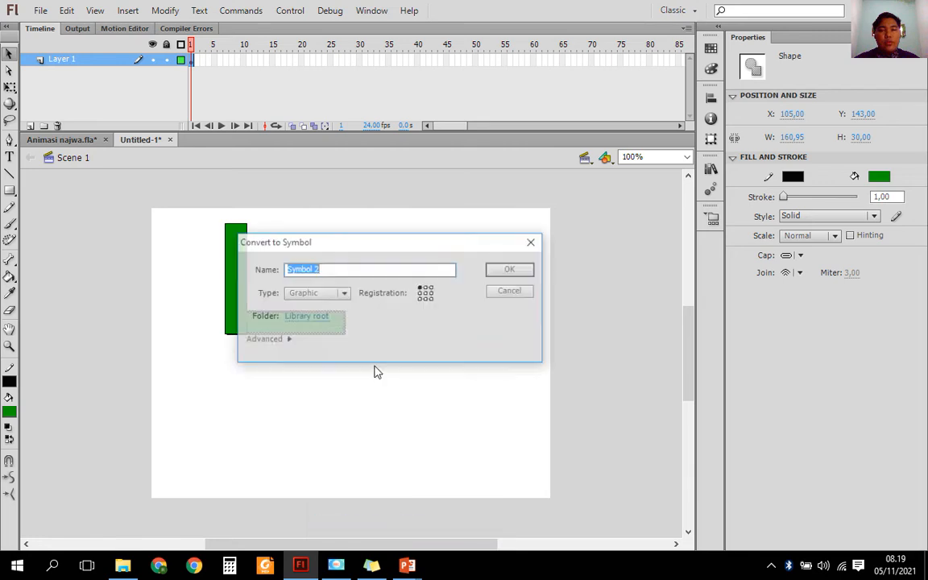
left_click(510, 269)
left_click(399, 321)
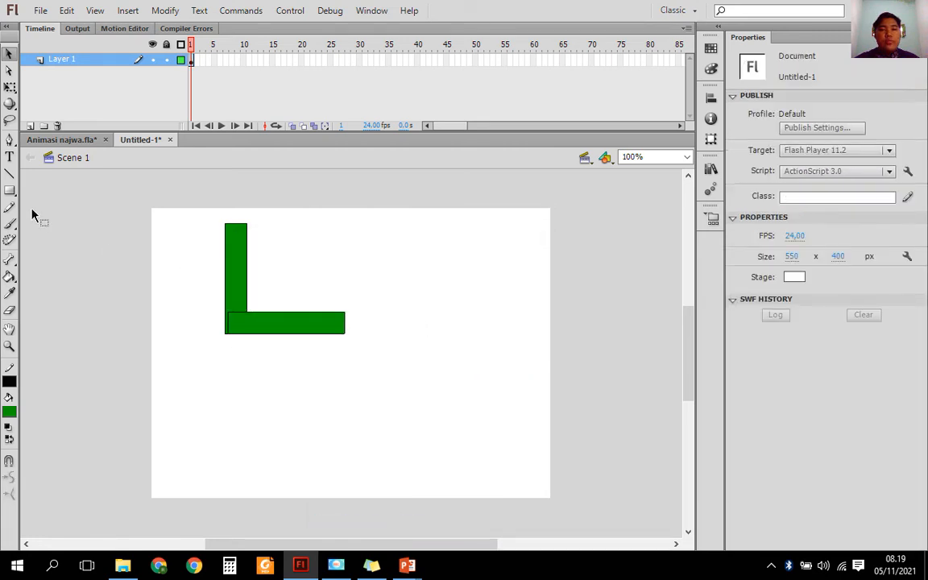
Draw a green block about 72 × 53 px overlapping the right end of the horizontal bar
left_click(9, 190)
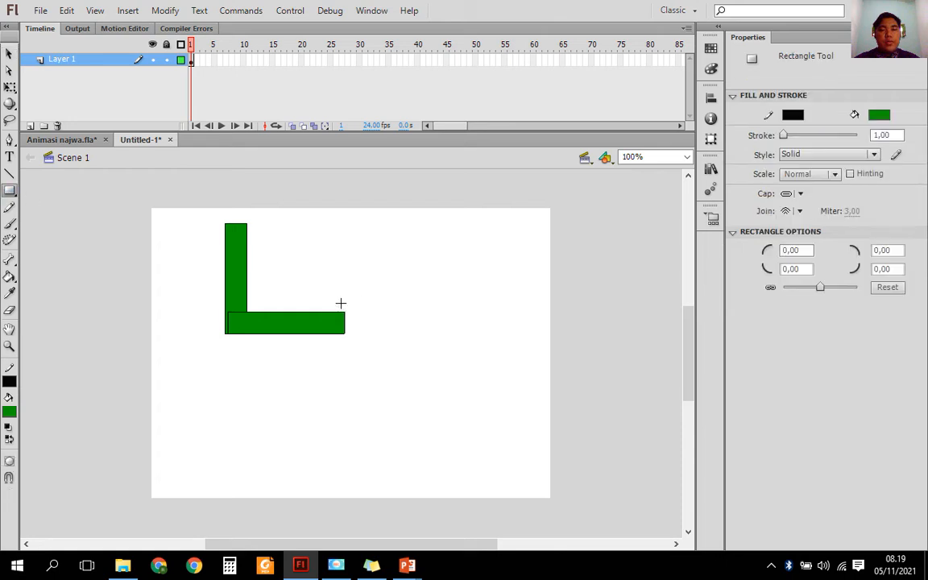
left_click_drag(341, 303, 394, 341)
left_click(9, 53)
Convert the green block at the end of the horizontal bar to a graphic symbol
left_click(363, 319)
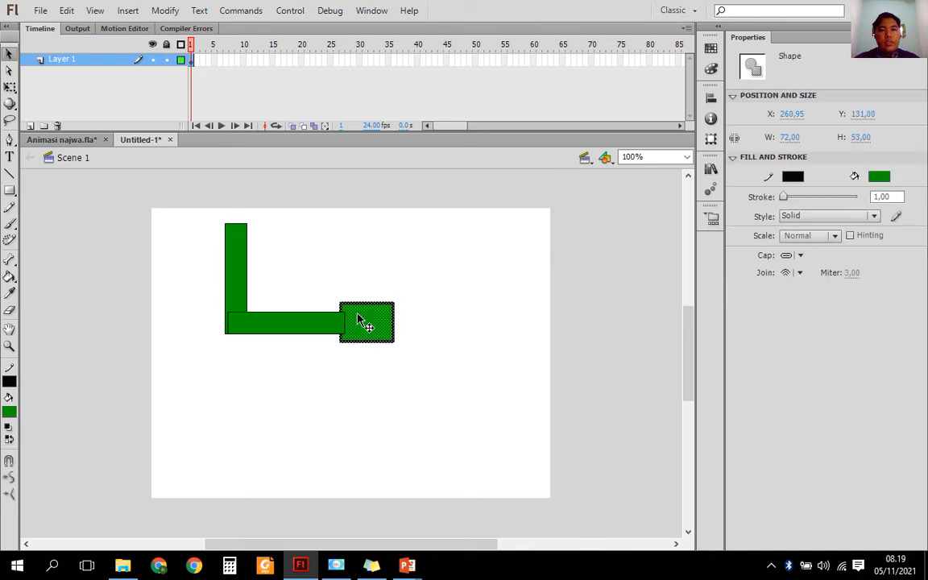
right_click(368, 321)
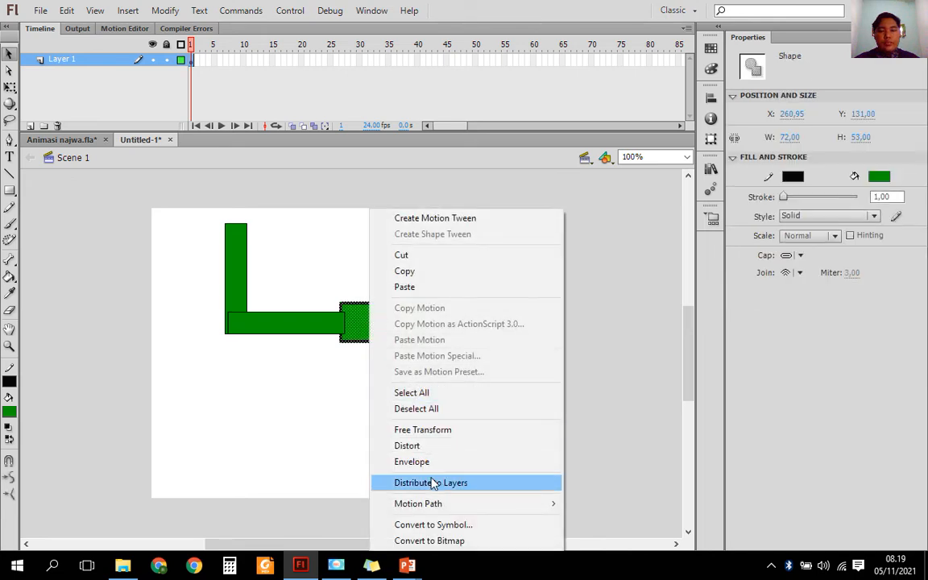
left_click(433, 524)
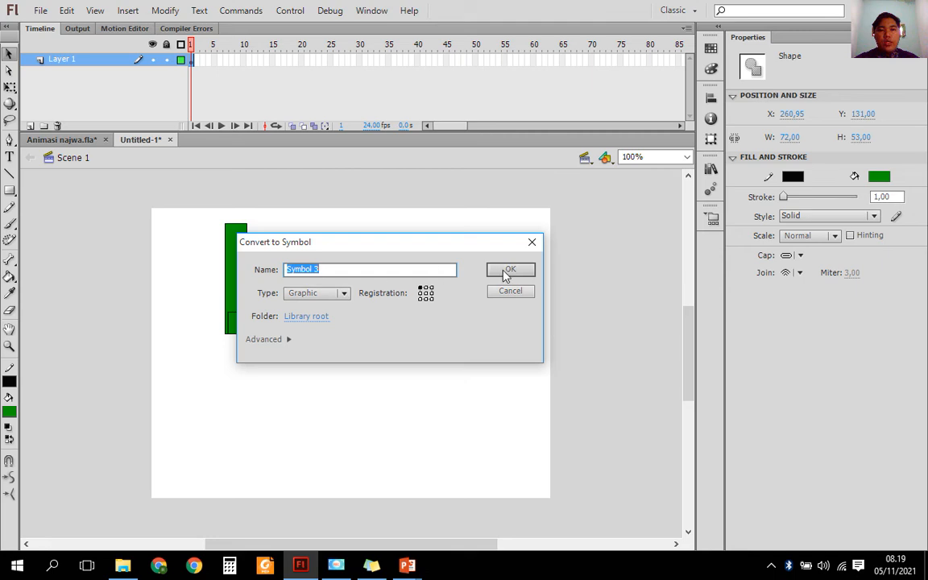
left_click(506, 271)
left_click(469, 265)
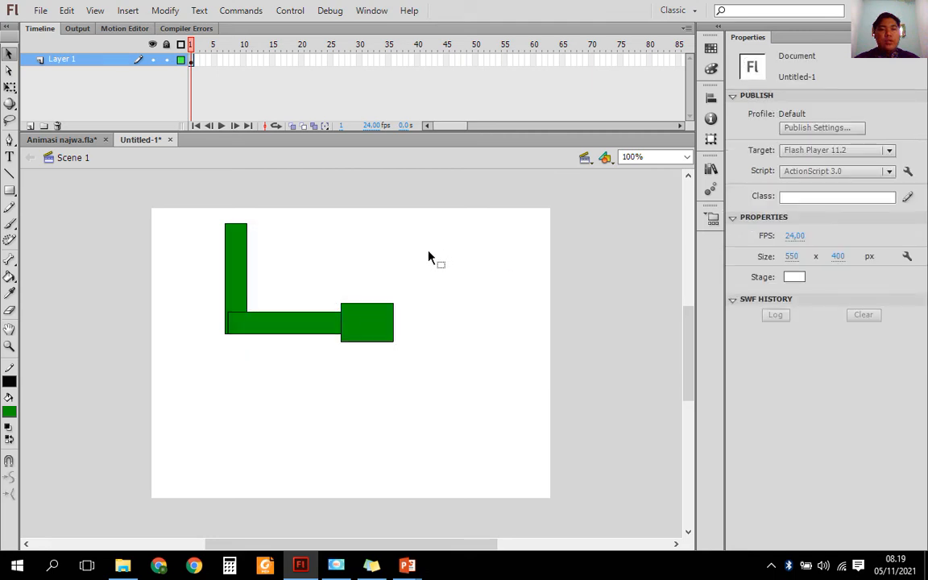
left_click(275, 319)
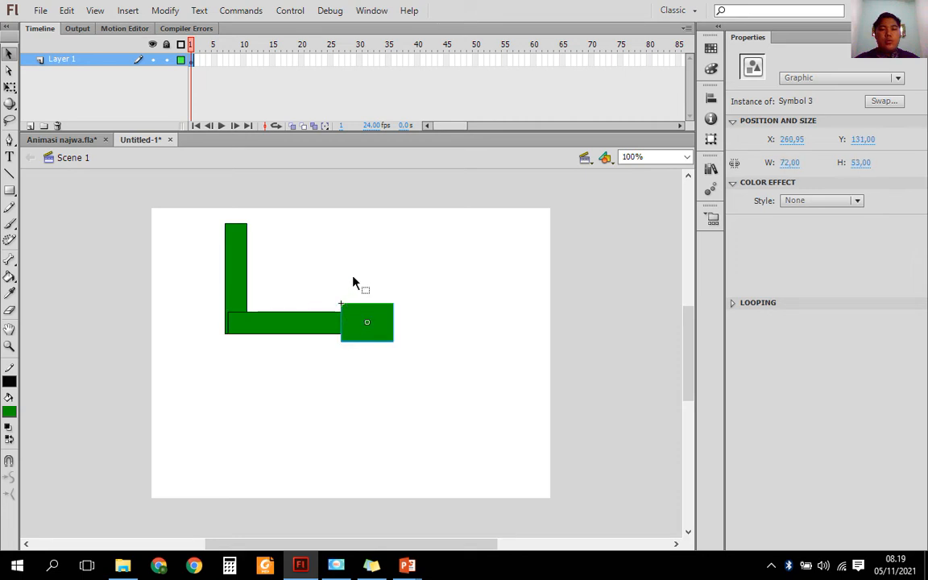
left_click(356, 282)
left_click(287, 326)
left_click(252, 278)
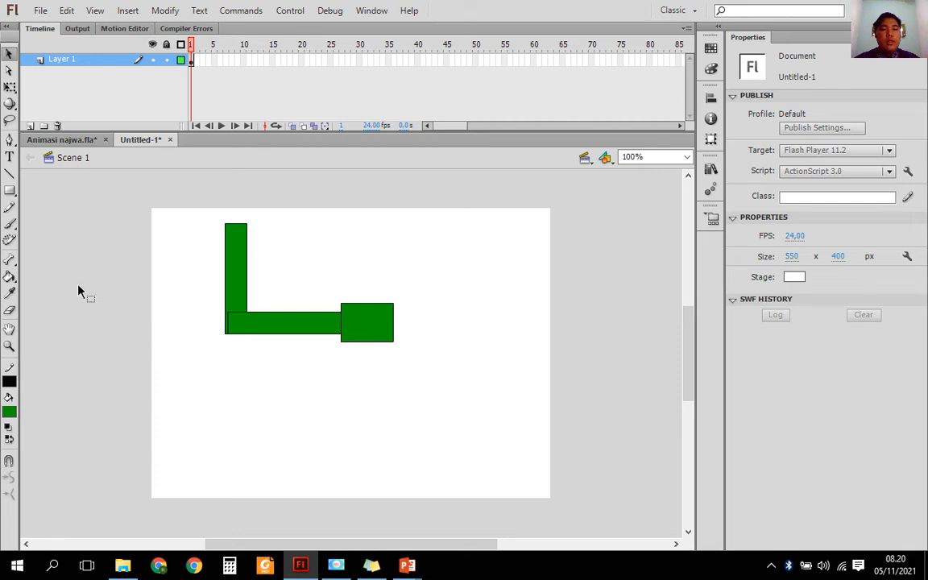
Use the Bone tool to link the vertical bar's upper end to the horizontal bar, and the horizontal bar to the end block
left_click(9, 260)
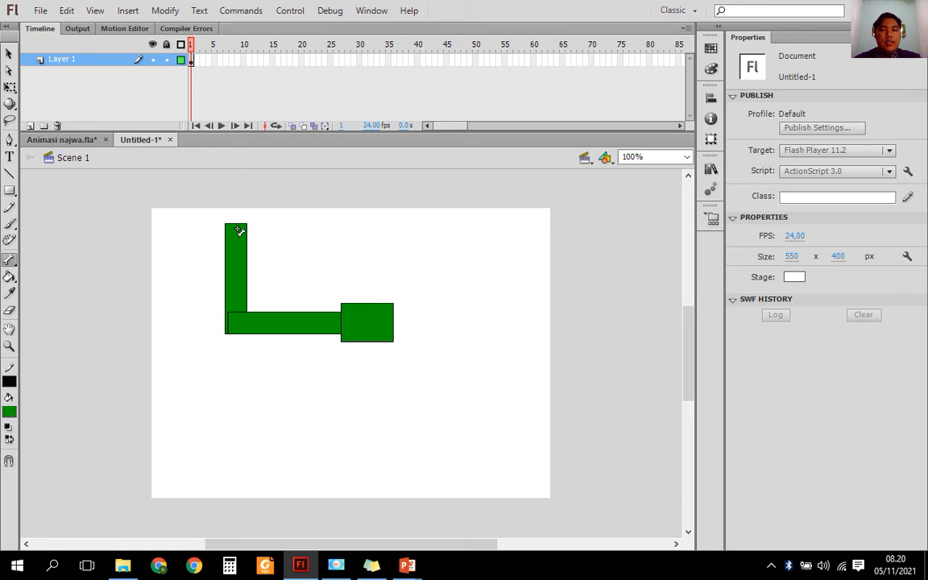
left_click_drag(239, 231, 239, 322)
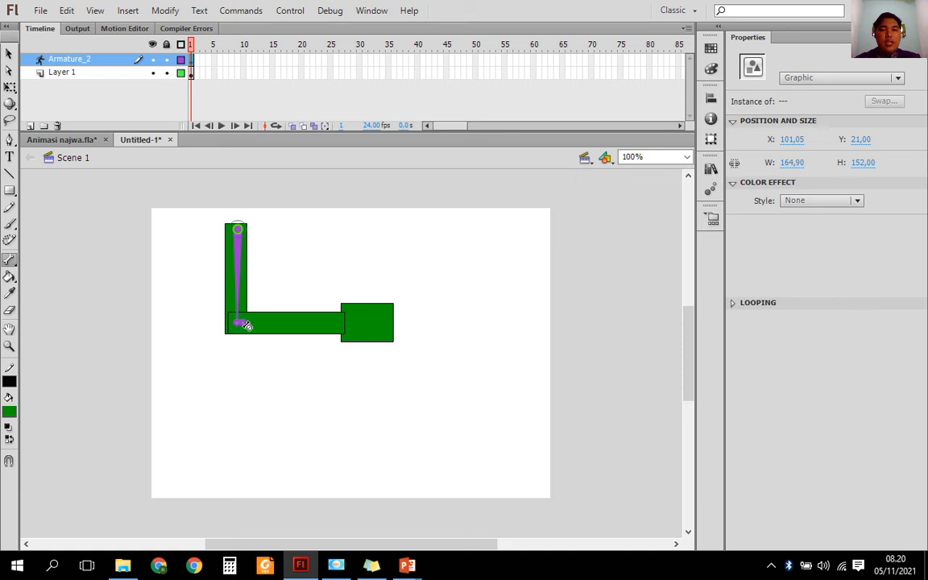
left_click_drag(247, 326, 301, 323)
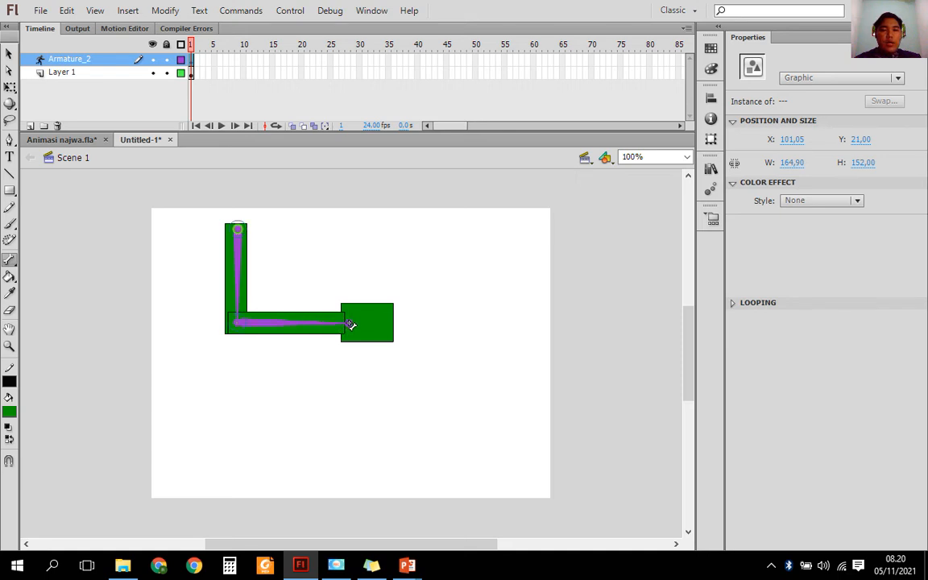
left_click_drag(351, 324, 351, 324)
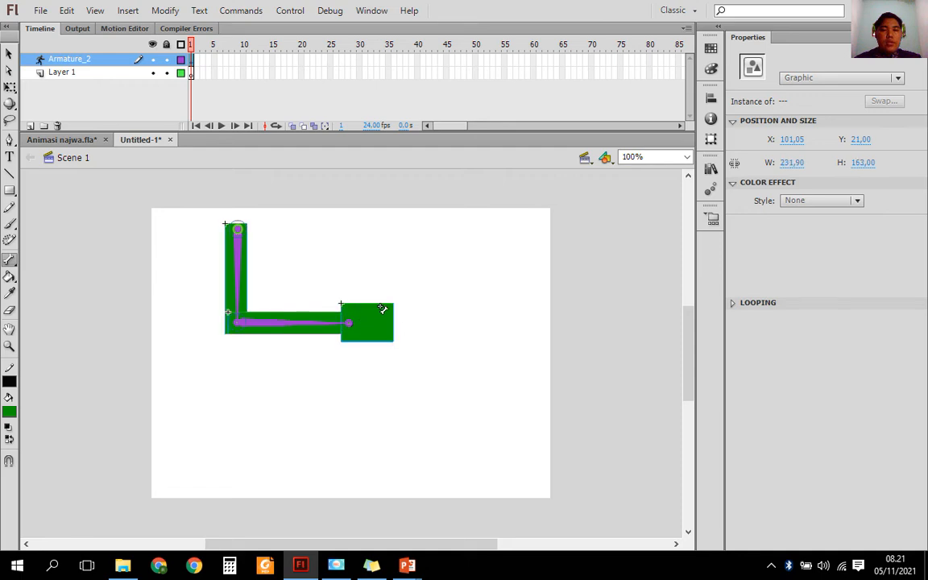
Pose the jointed arm in frame 1 by swinging the end block down until both bars hang nearly straight below the upper joint
left_click(11, 54)
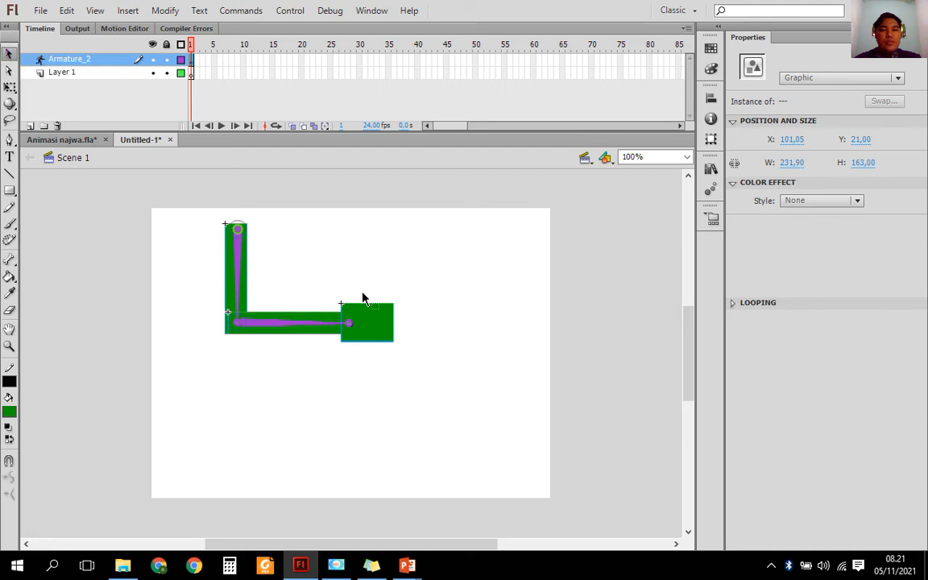
left_click(381, 308)
left_click_drag(384, 323, 375, 258)
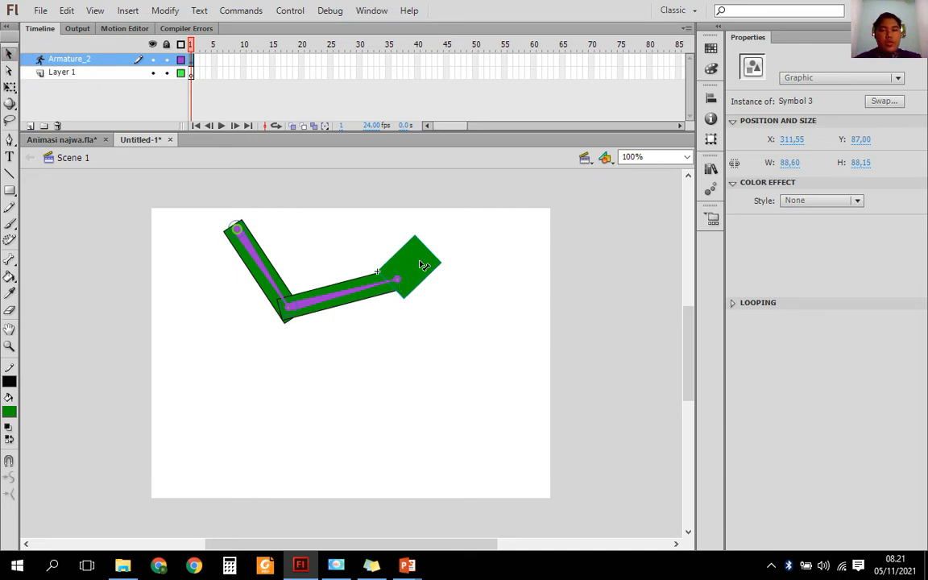
left_click_drag(423, 265, 212, 546)
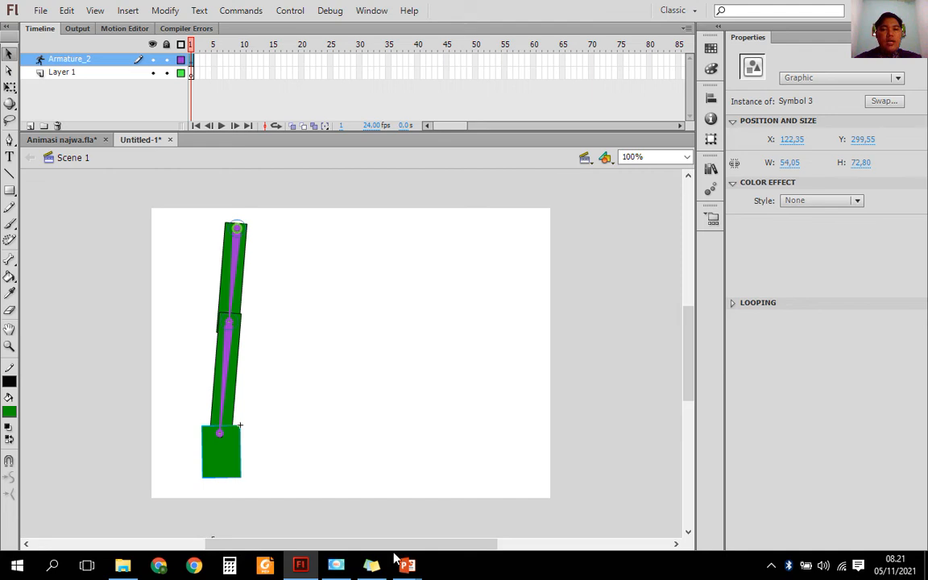
left_click(316, 334)
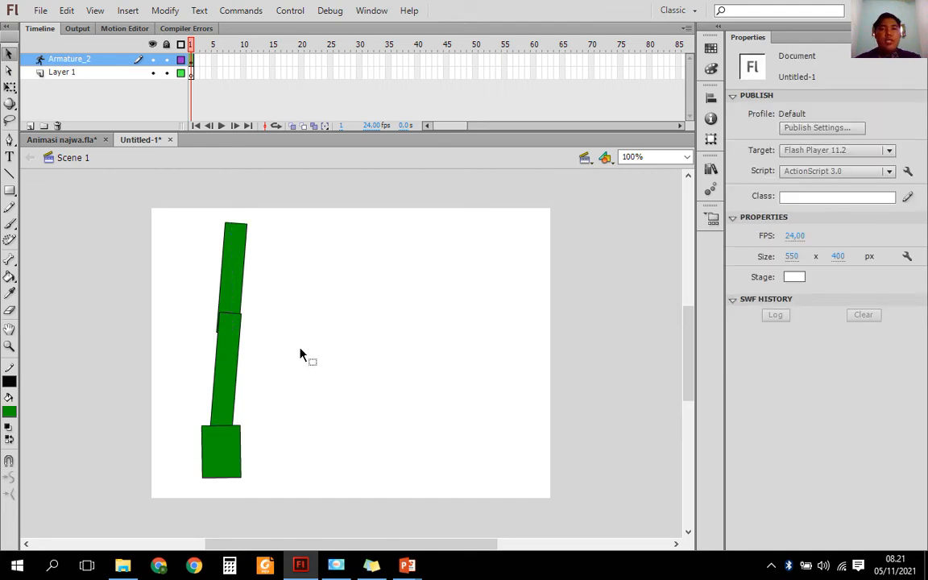
left_click_drag(295, 343, 328, 283)
Insert a pose at frame 30 of the Armature_2 layer
left_click(81, 65)
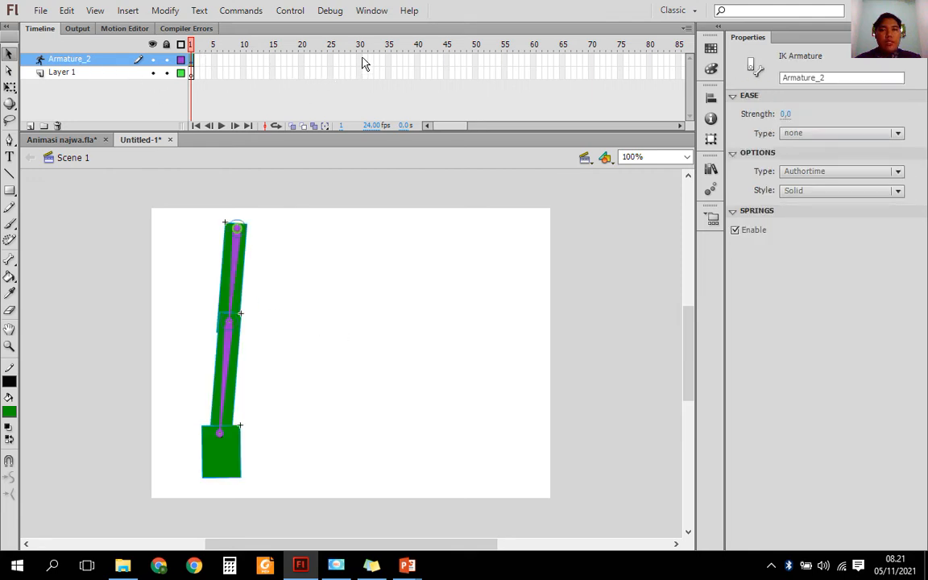
left_click(361, 60)
right_click(361, 61)
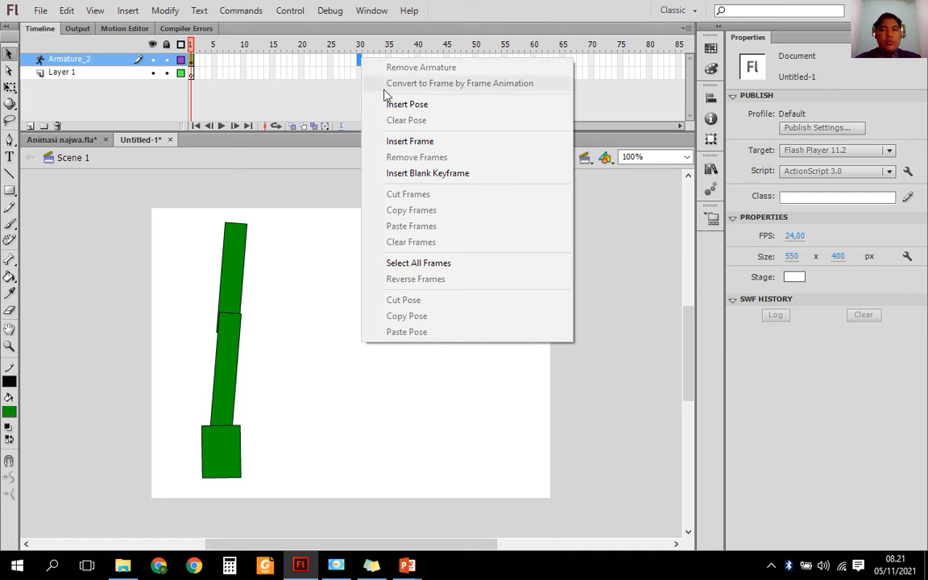
left_click(405, 105)
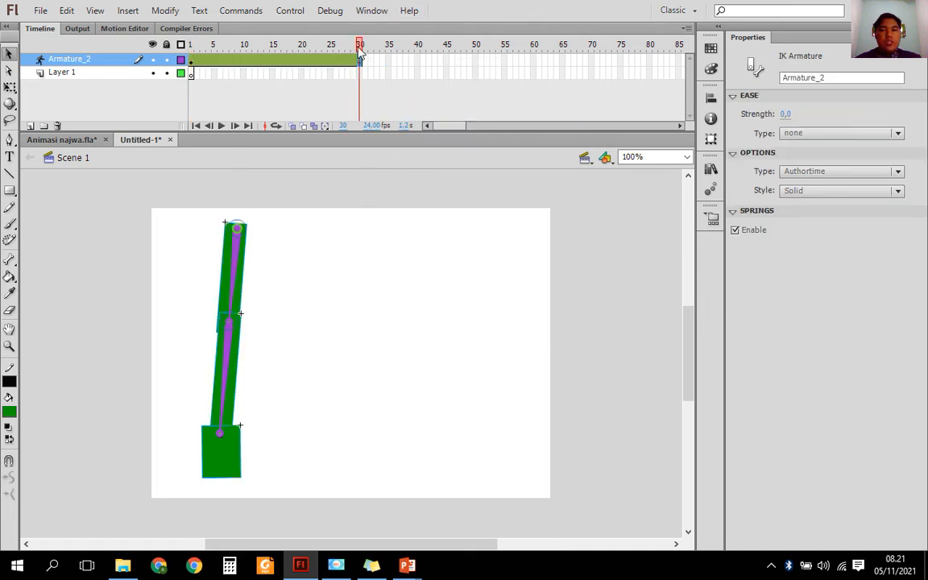
left_click_drag(360, 52, 302, 63)
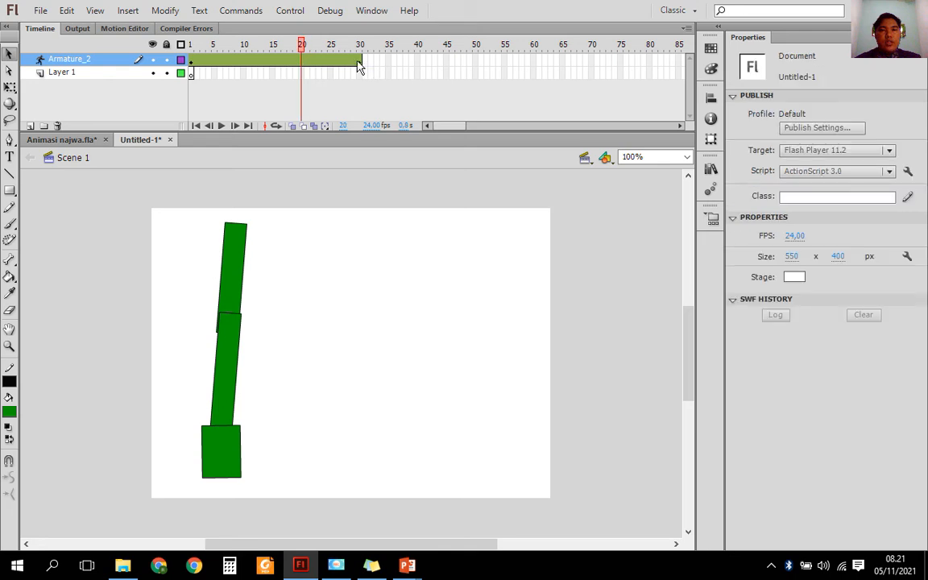
left_click(360, 60)
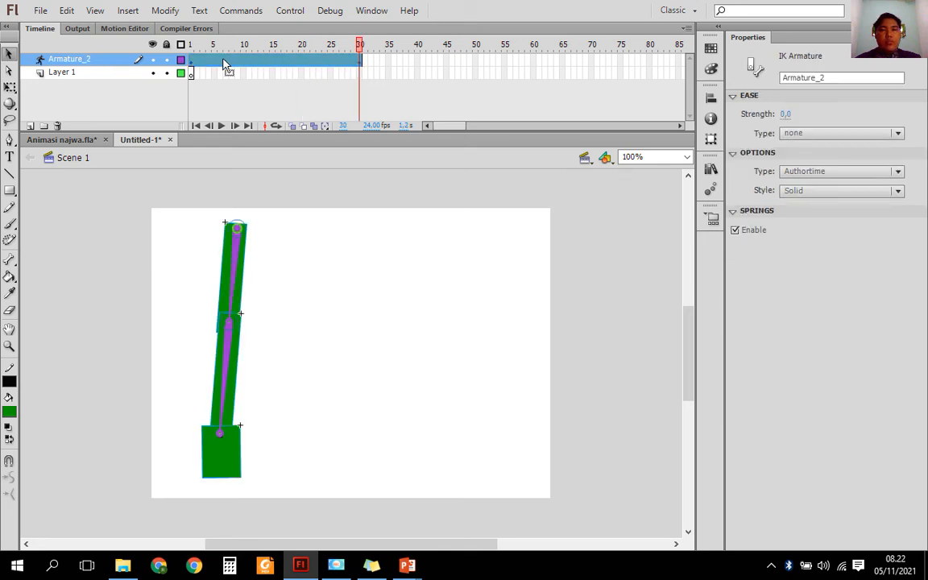
left_click(193, 66)
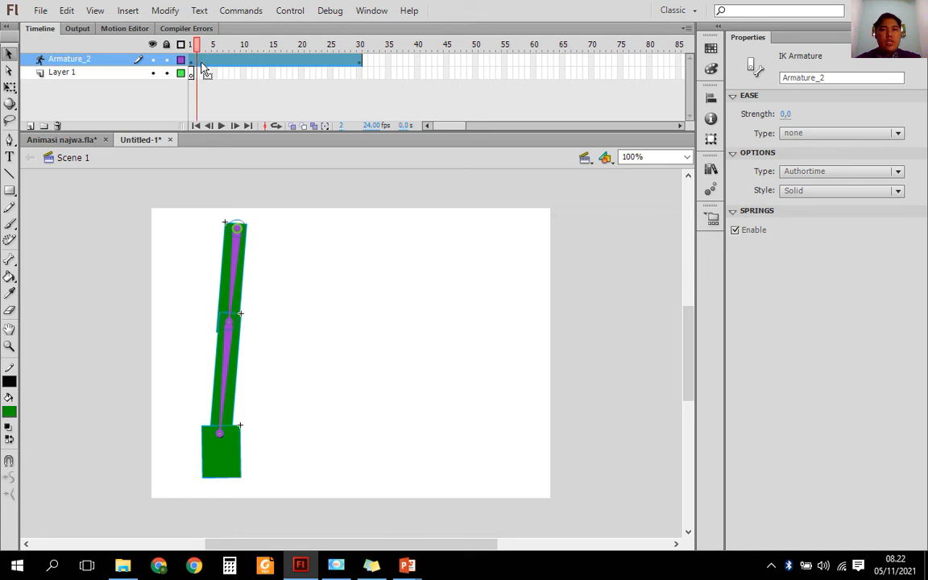
left_click(209, 66)
left_click(213, 70)
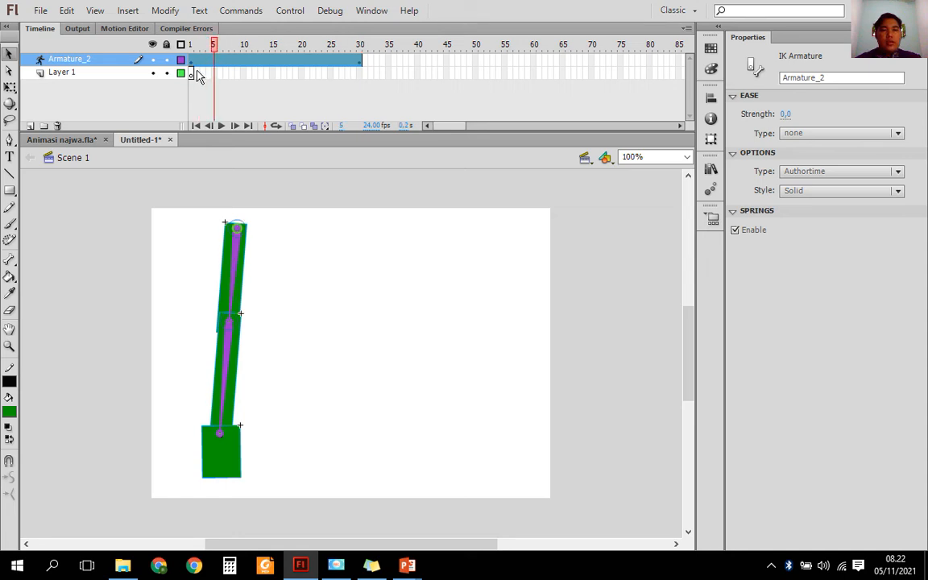
left_click(194, 74)
left_click(216, 62)
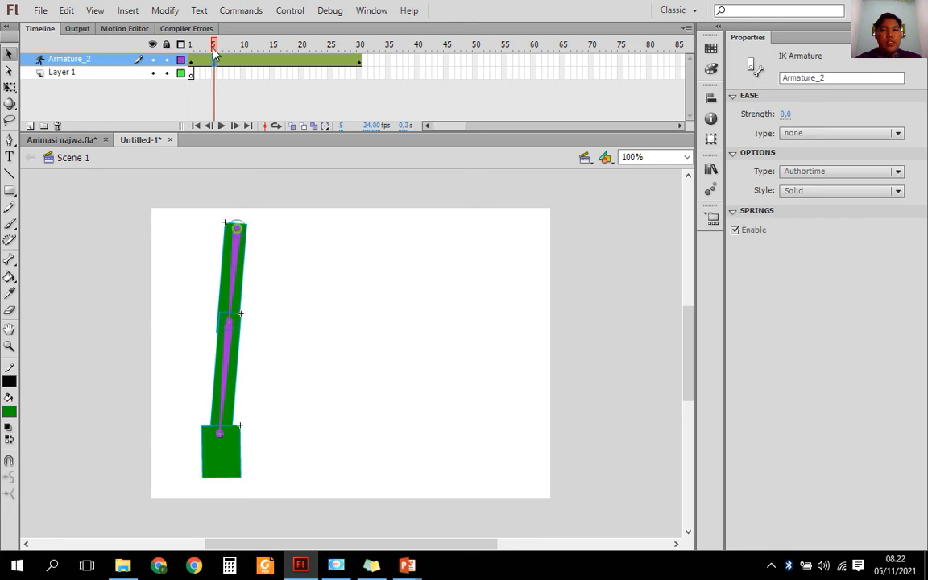
left_click(191, 45)
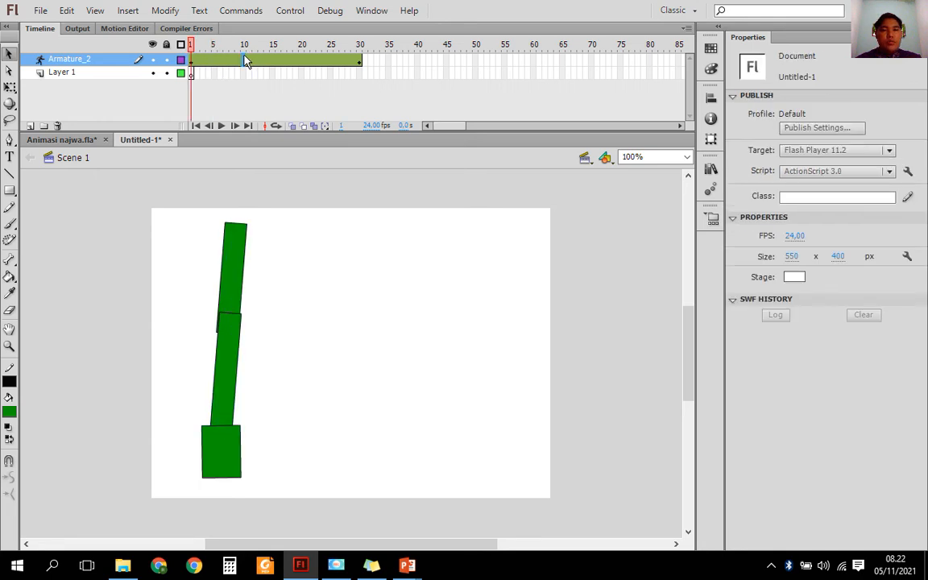
left_click(243, 61)
left_click(193, 64)
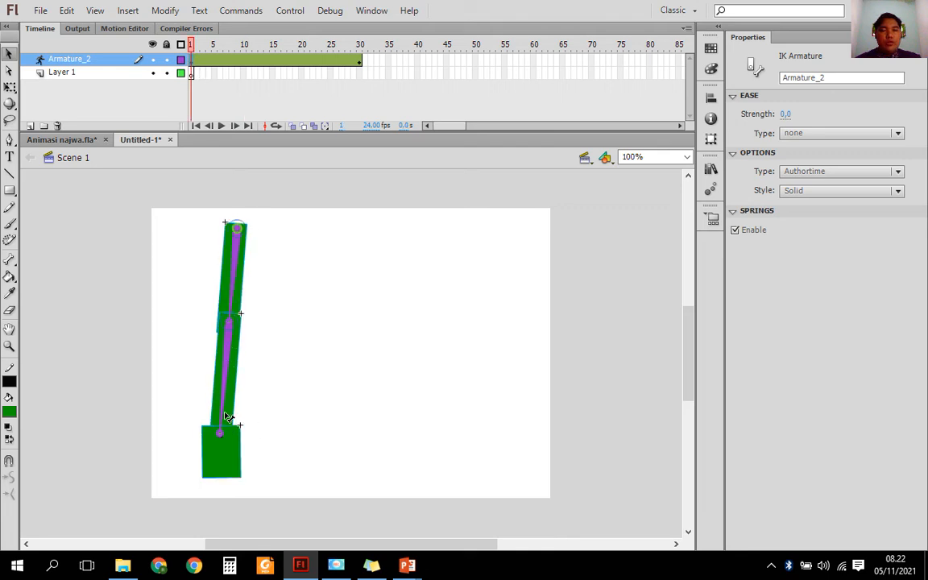
Insert a pose at frame 10 of Armature_2 and bend the arm up to the left, with the end block beyond the stage corner
left_click(244, 62)
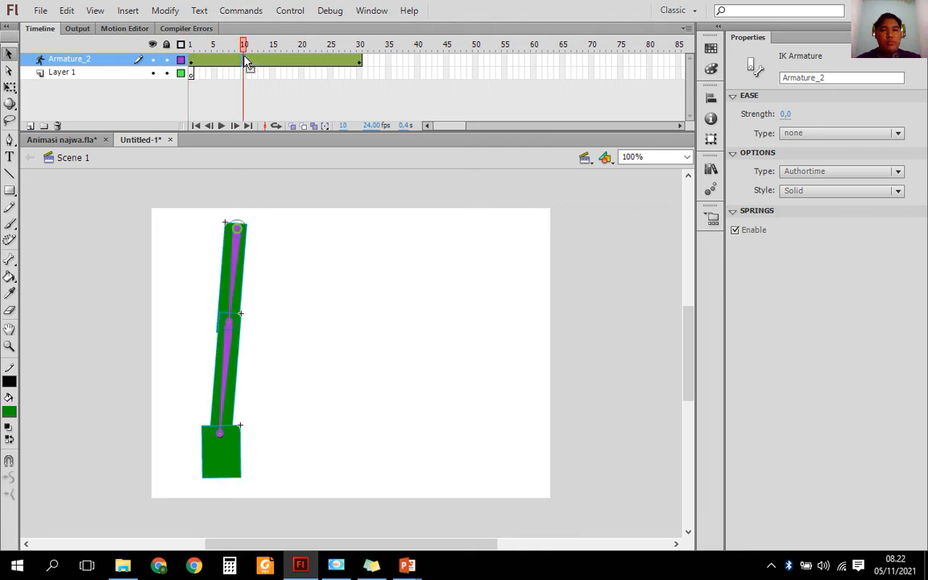
right_click(248, 63)
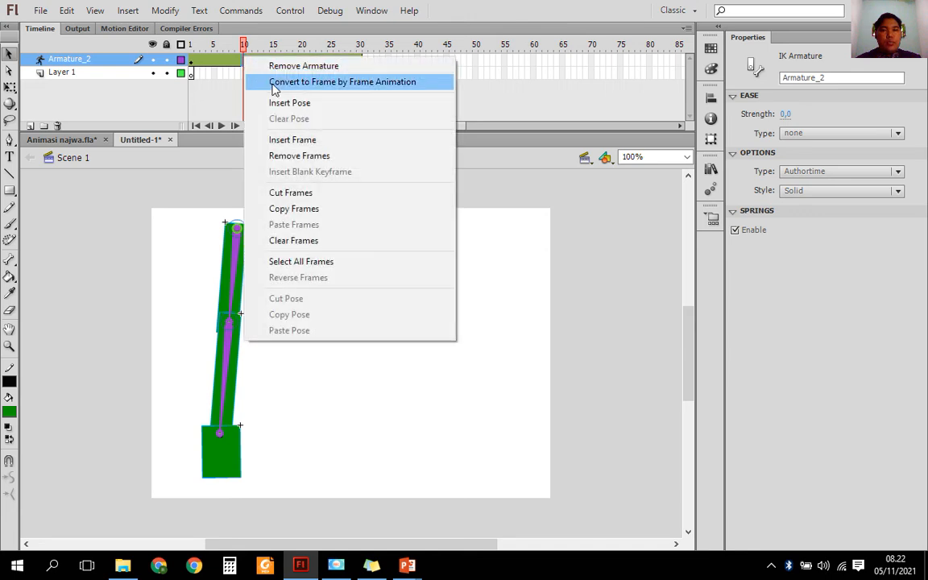
left_click(295, 106)
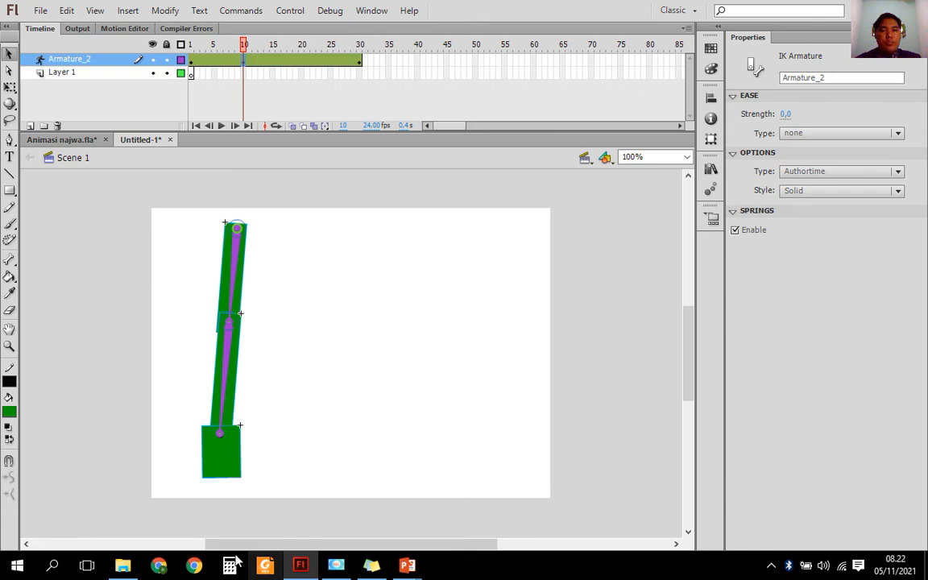
left_click_drag(234, 466, 62, 184)
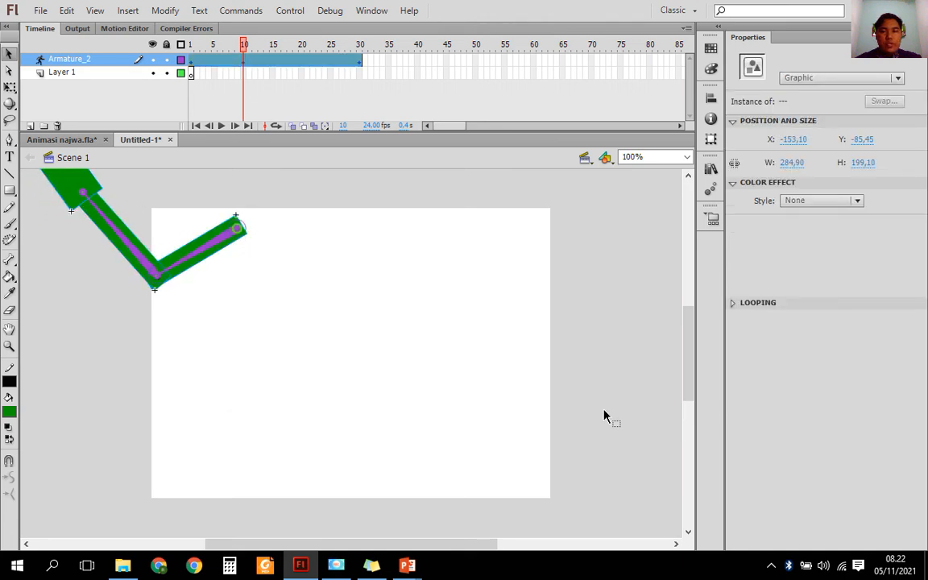
left_click_drag(683, 338, 673, 314)
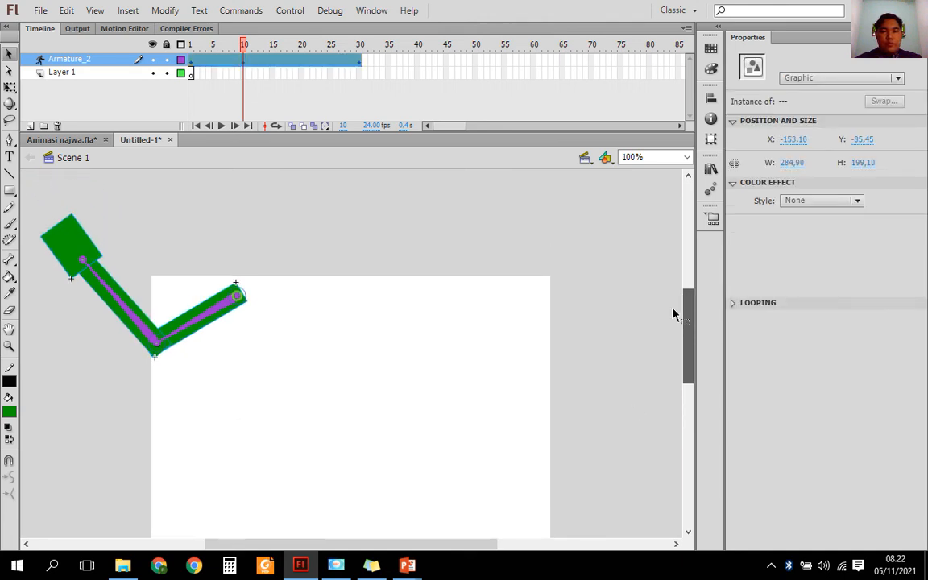
Insert a pose at frame 15 of Armature_2 and fold the arm so the end block sits above the shoulder joint
left_click(276, 65)
left_click(273, 64)
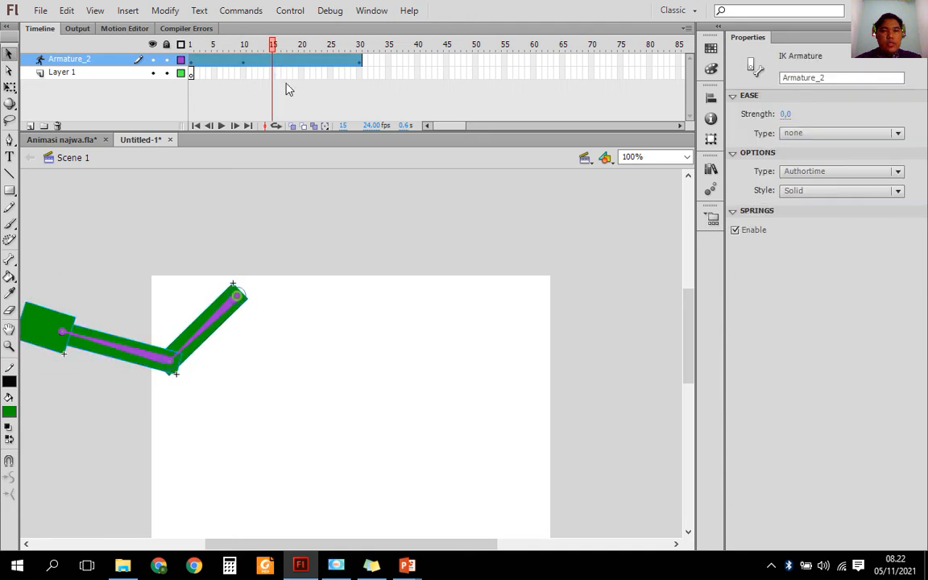
left_click(286, 89)
left_click(275, 64)
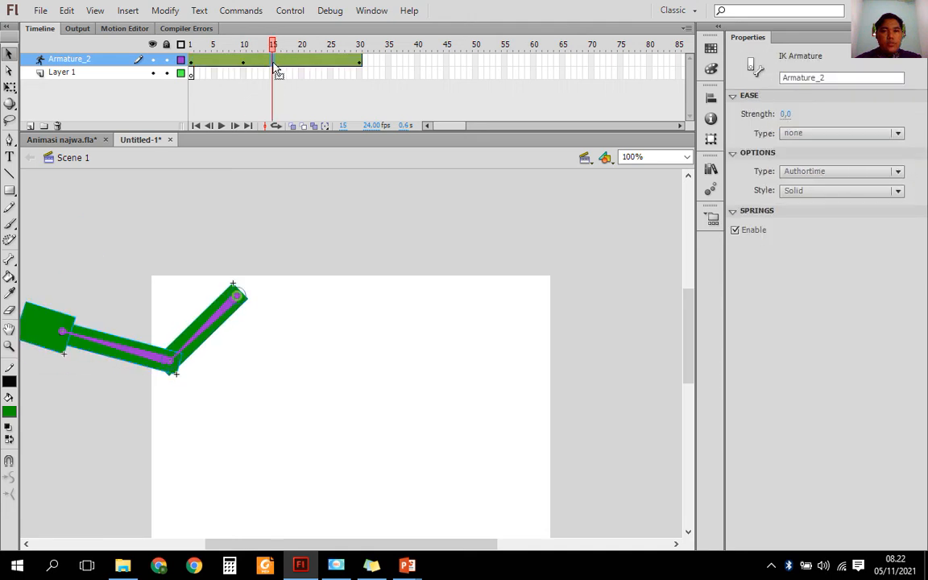
right_click(274, 63)
left_click(313, 112)
left_click_drag(62, 324, 215, 199)
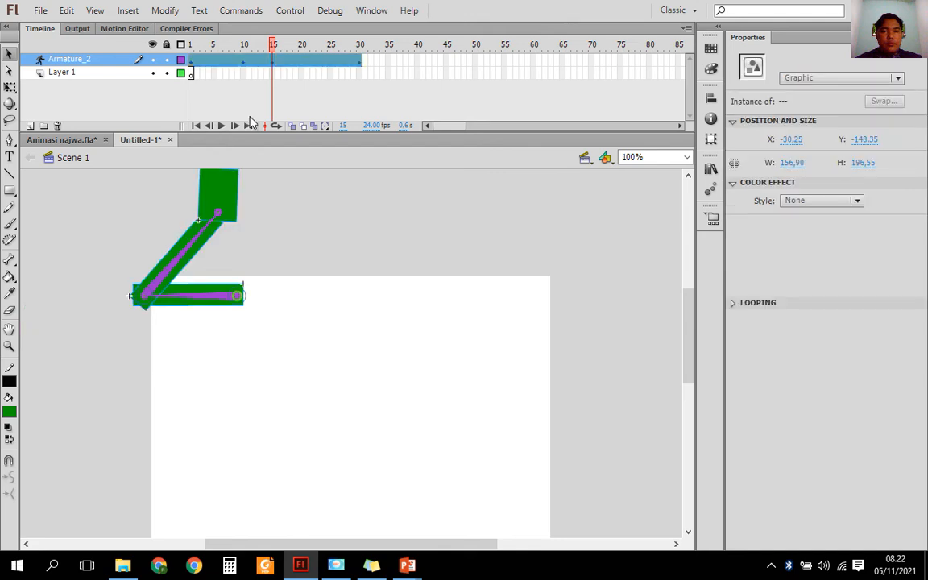
Insert a pose at frame 20 of Armature_2, keeping the arm's in-between bend to the left
left_click(303, 64)
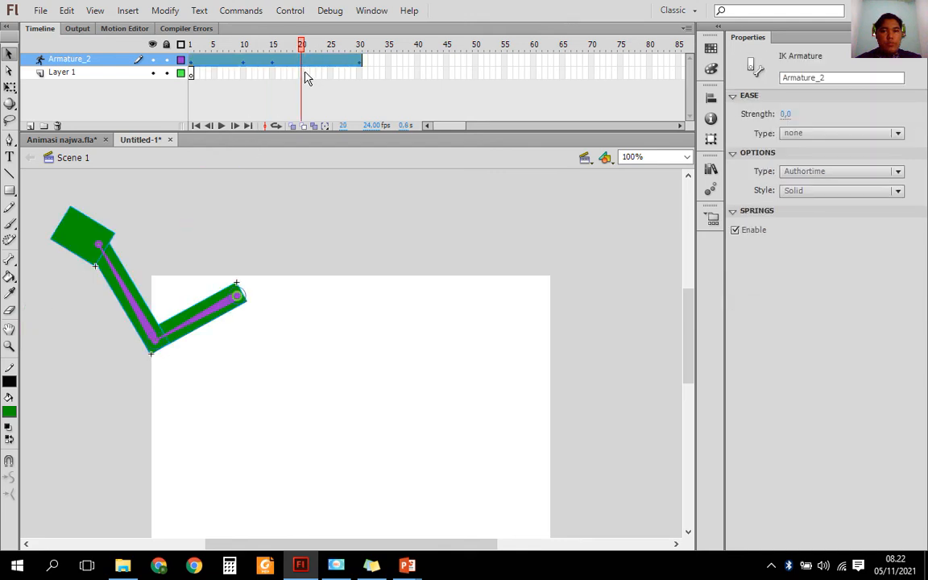
left_click(306, 75)
right_click(303, 62)
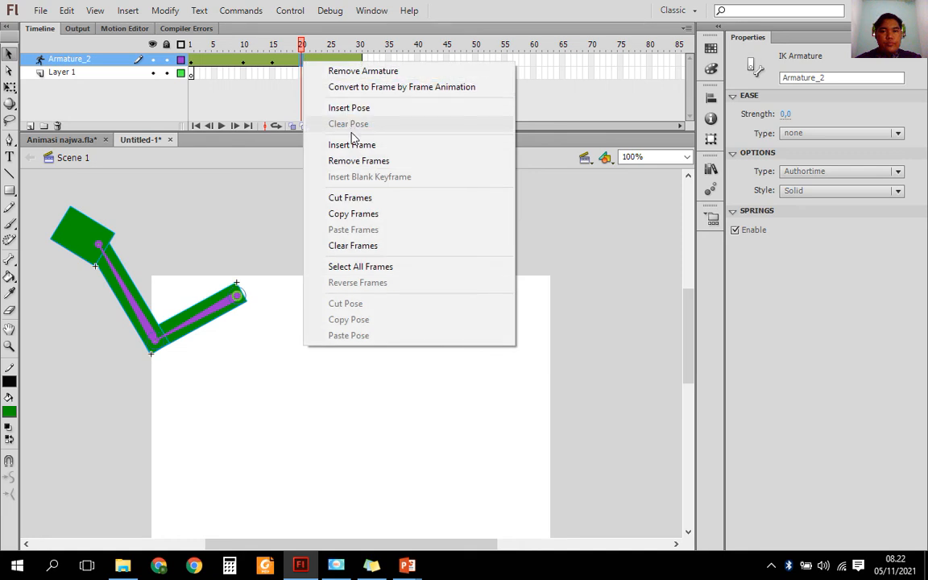
left_click(350, 107)
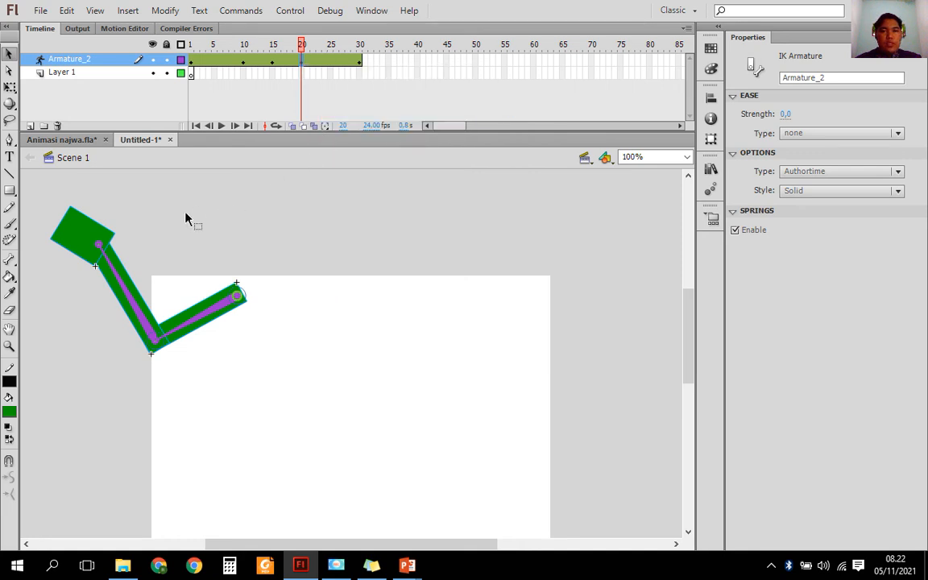
Insert a pose at frame 25 of Armature_2 and fold the arm upward again, with the end block above the shoulder joint
left_click(330, 69)
right_click(335, 69)
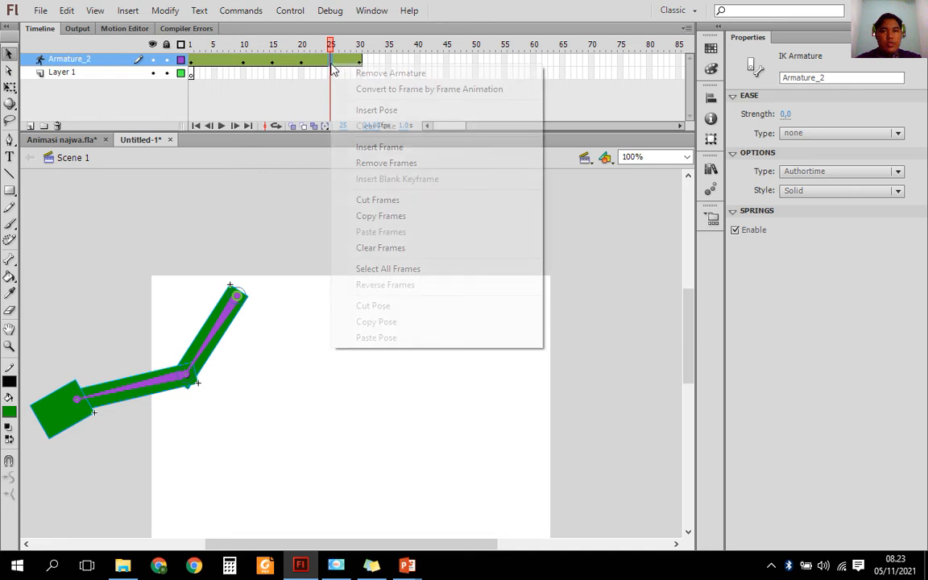
left_click(360, 108)
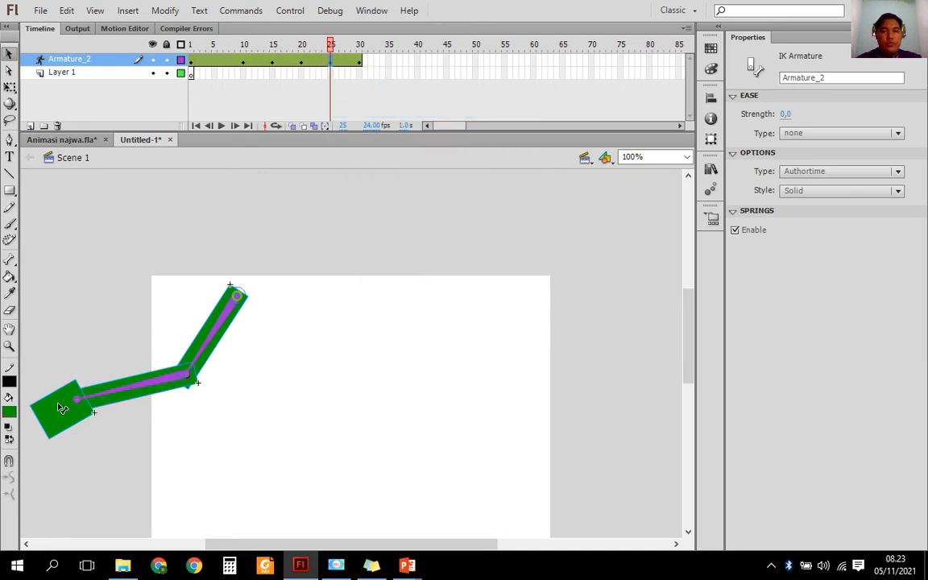
left_click_drag(56, 372, 236, 202)
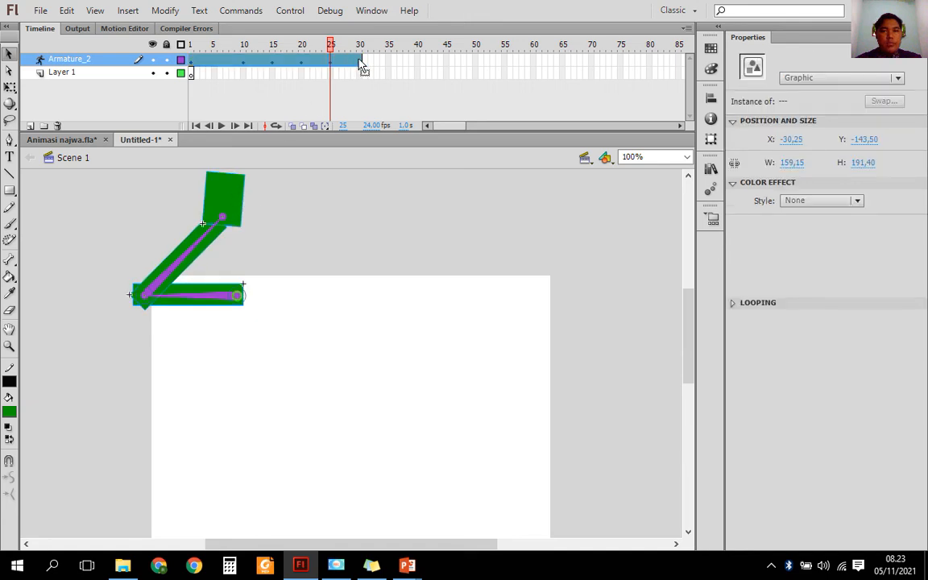
left_click(360, 61)
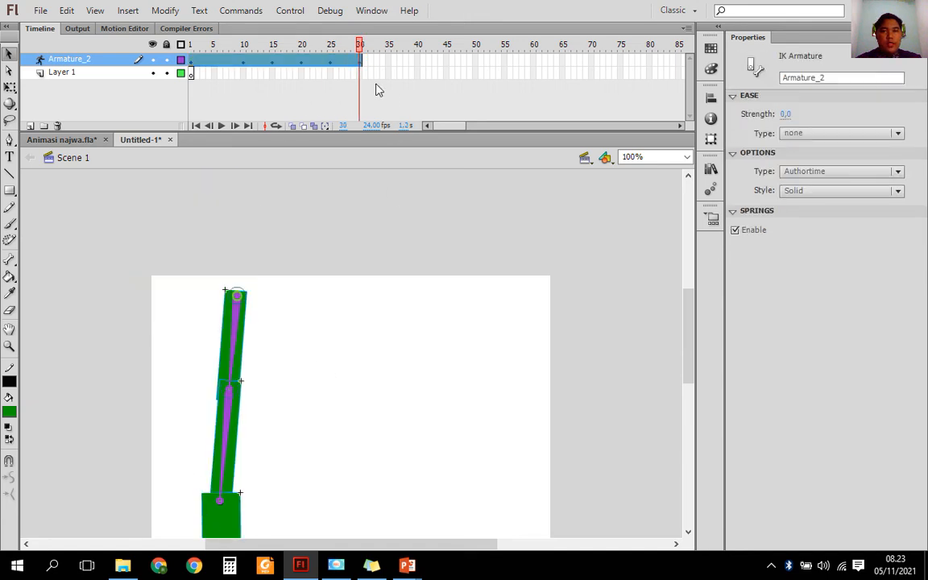
left_click(366, 61)
left_click(361, 61)
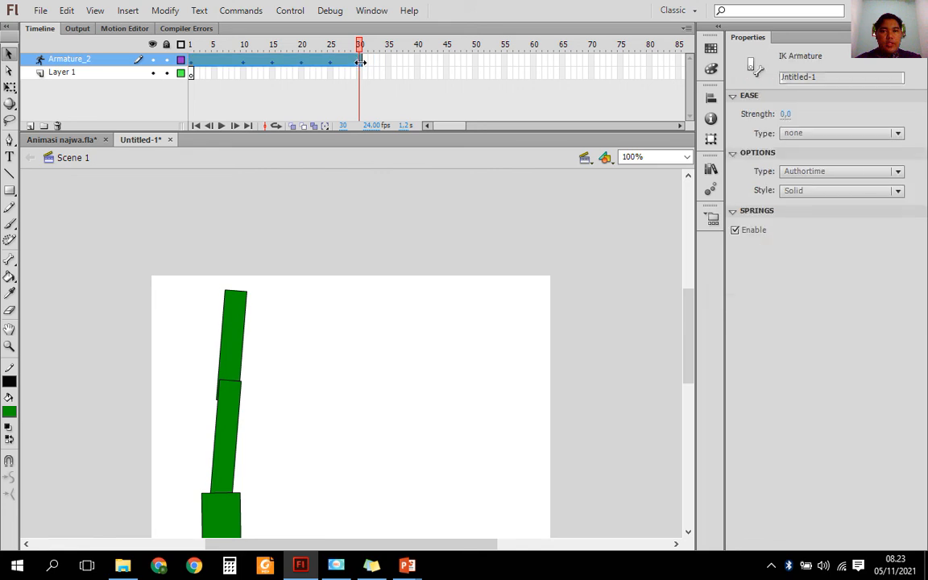
left_click(344, 61)
left_click(337, 73)
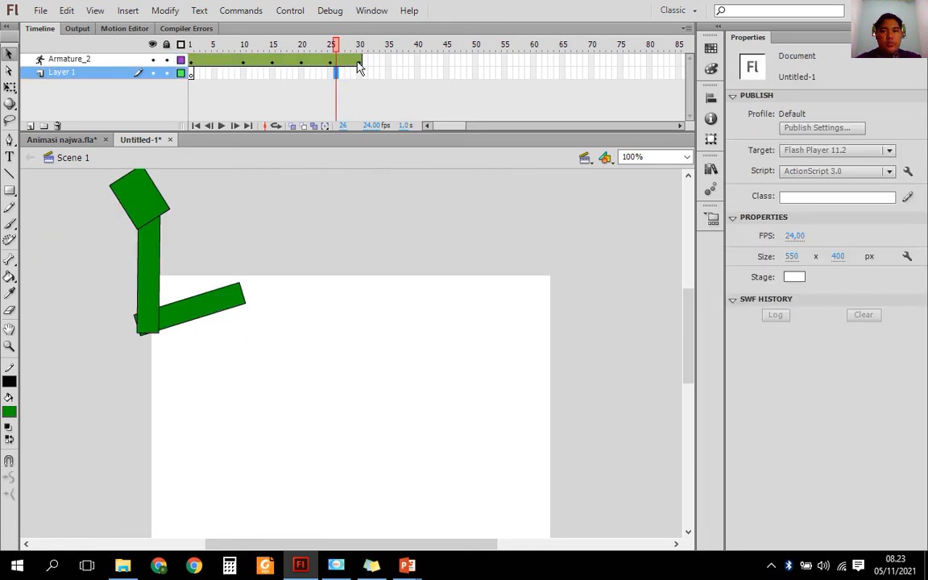
Move the last pose of Armature_2 from frame 30 to frame 40 and stretch the remaining pose span out to it
left_click(359, 62)
left_click_drag(366, 64, 419, 66)
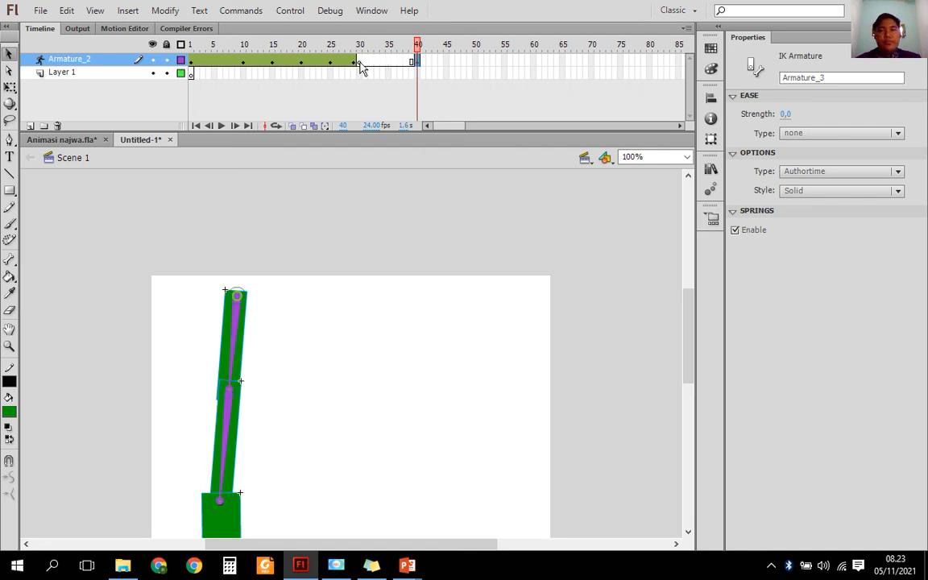
left_click_drag(356, 64, 161, 43)
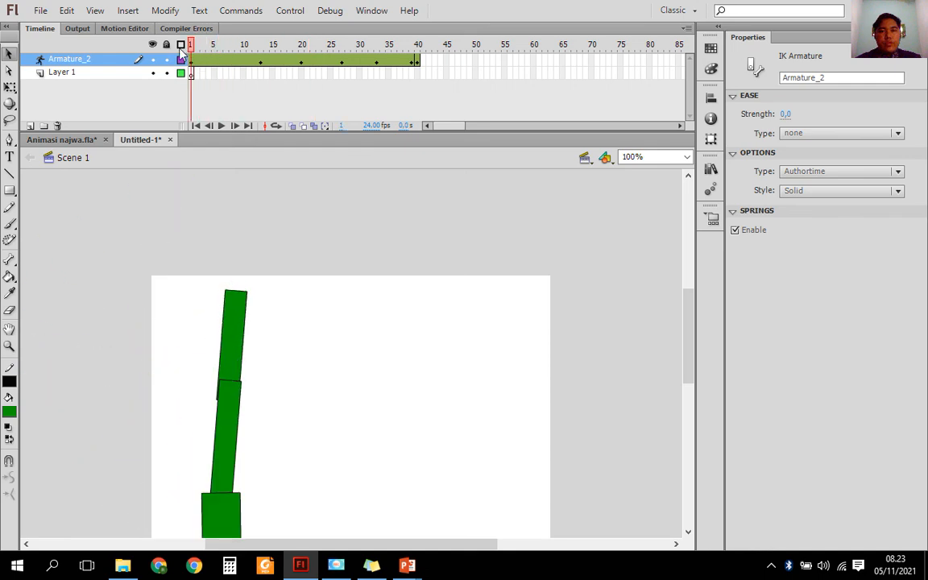
Set the stage zoom to 50% and play the arm animation from frame 1
left_click(687, 159)
left_click(670, 181)
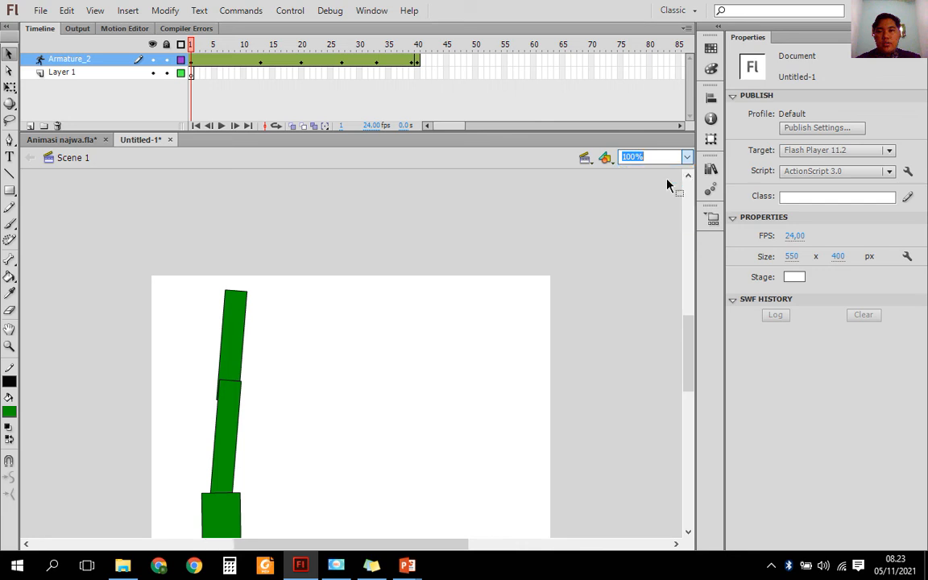
left_click(683, 158)
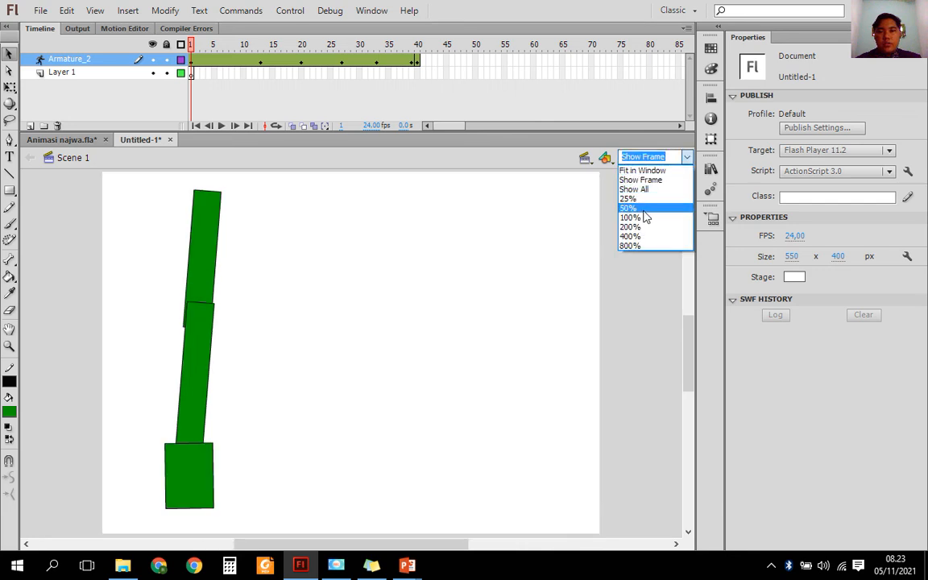
left_click(647, 210)
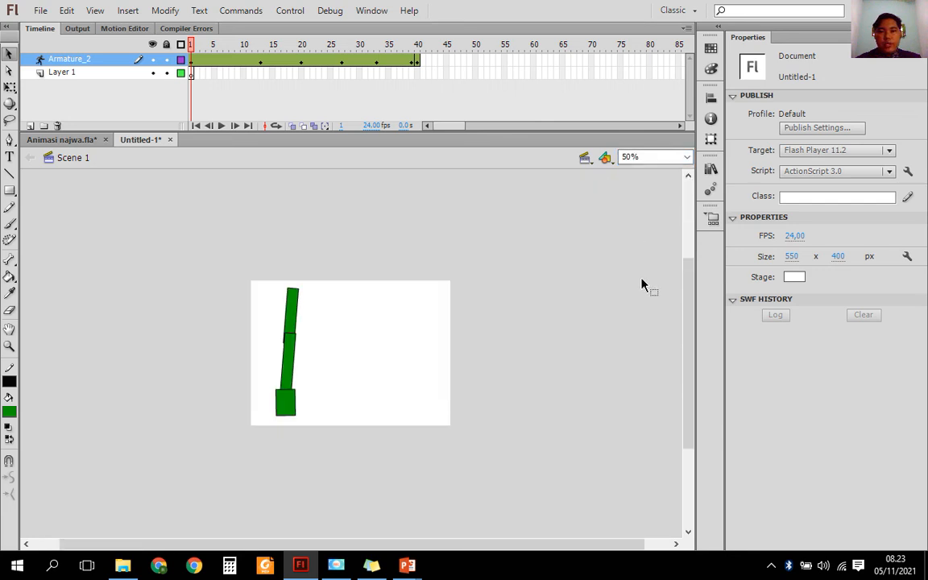
left_click(221, 127)
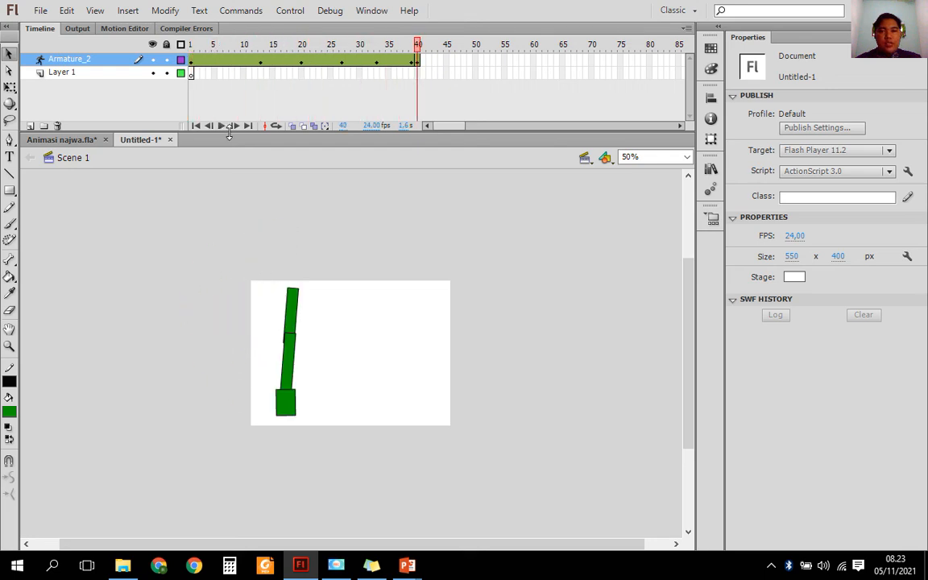
Adjust the frame 33 pose of Armature_2 by swinging the end block to the right of the shoulder joint, and scrub through the motion
left_click_drag(304, 47, 381, 58)
left_click(374, 65)
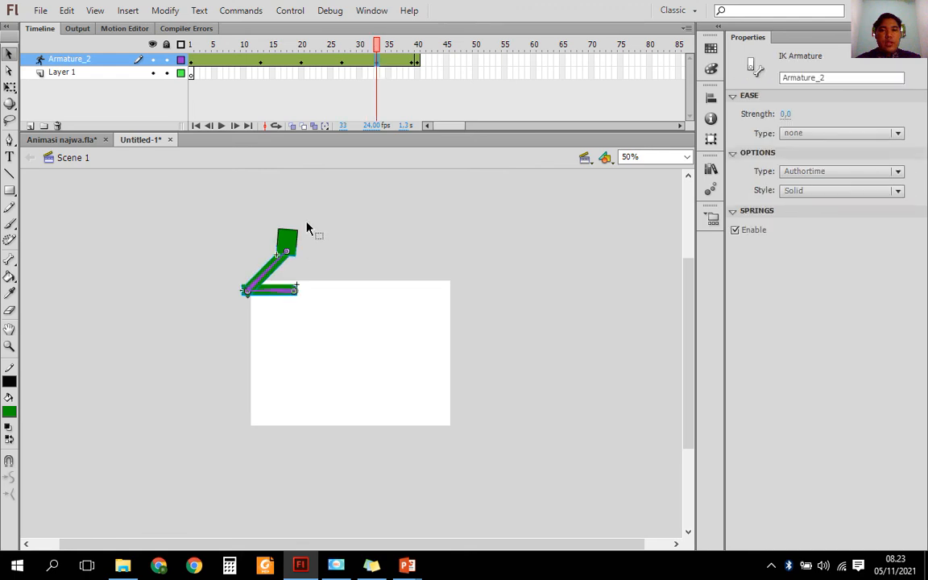
left_click(300, 246)
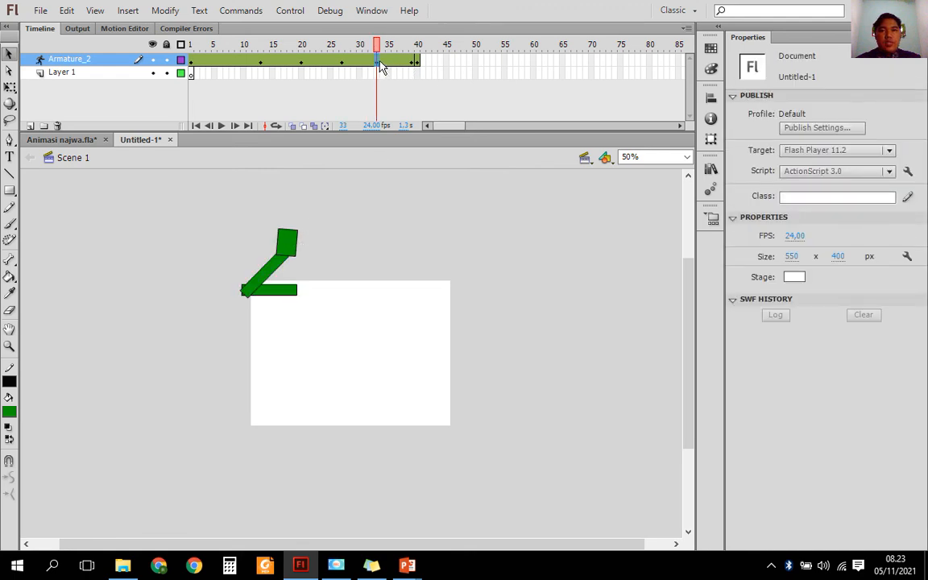
left_click(300, 243)
left_click_drag(295, 240, 324, 243)
left_click_drag(374, 45, 231, 39)
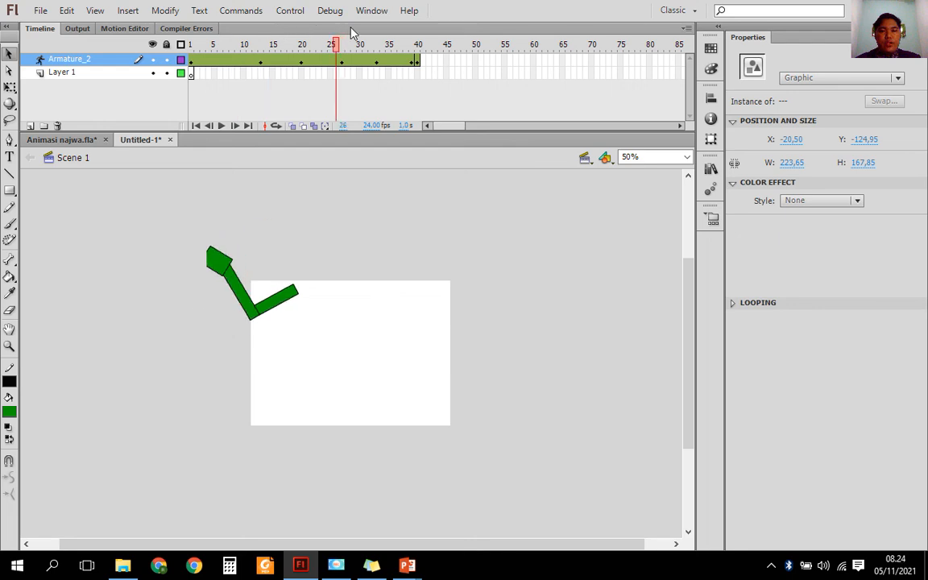
left_click_drag(299, 19, 417, 45)
left_click(275, 105)
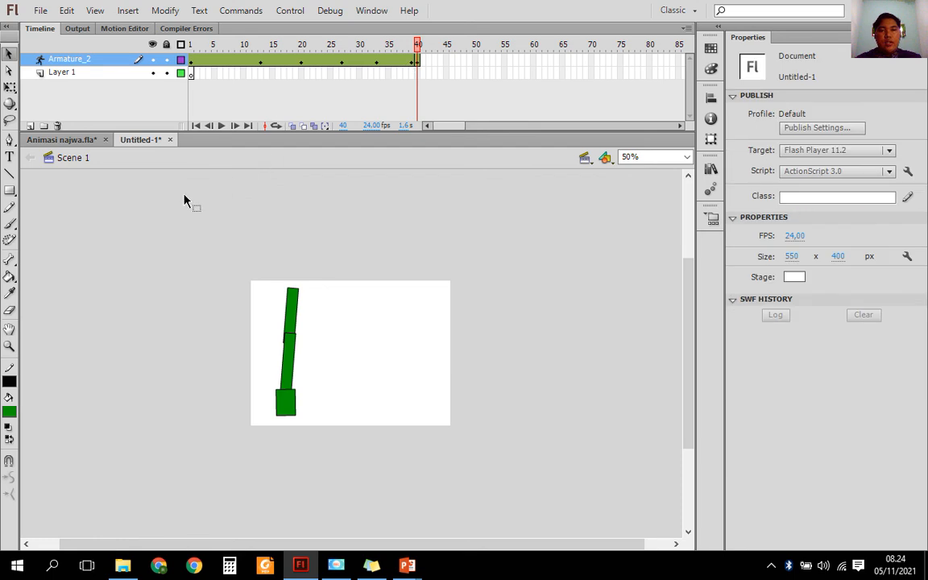
left_click(76, 74)
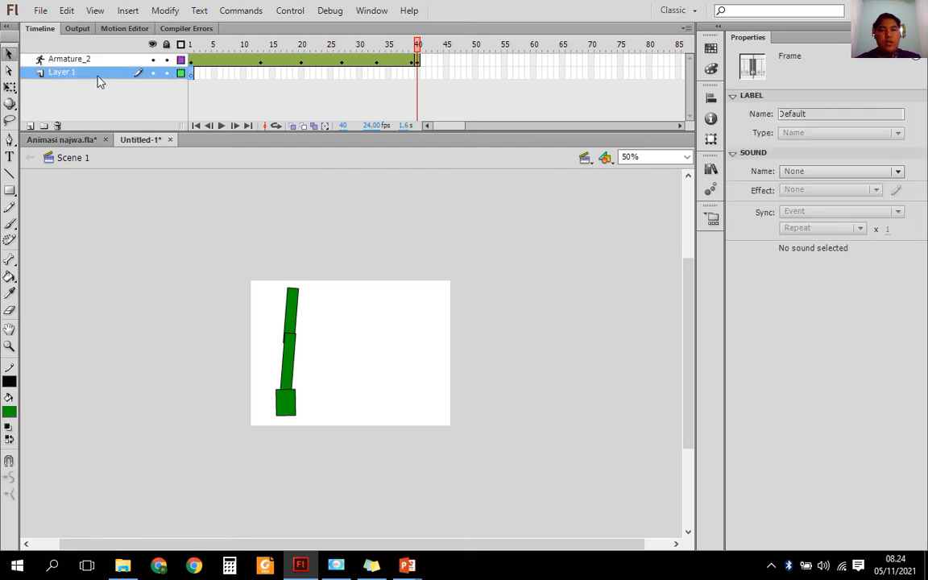
left_click(71, 58)
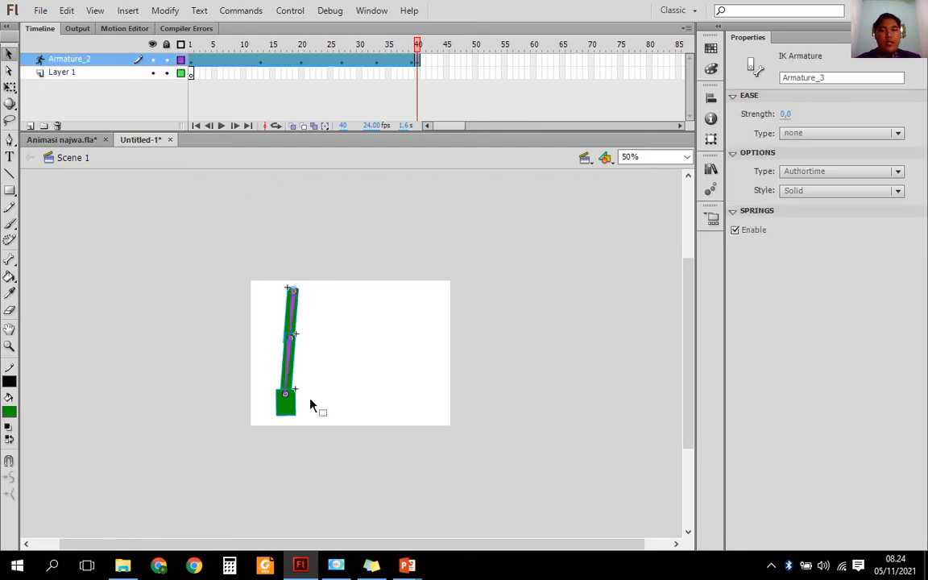
left_click(272, 332)
left_click_drag(230, 255, 352, 493)
left_click(239, 205)
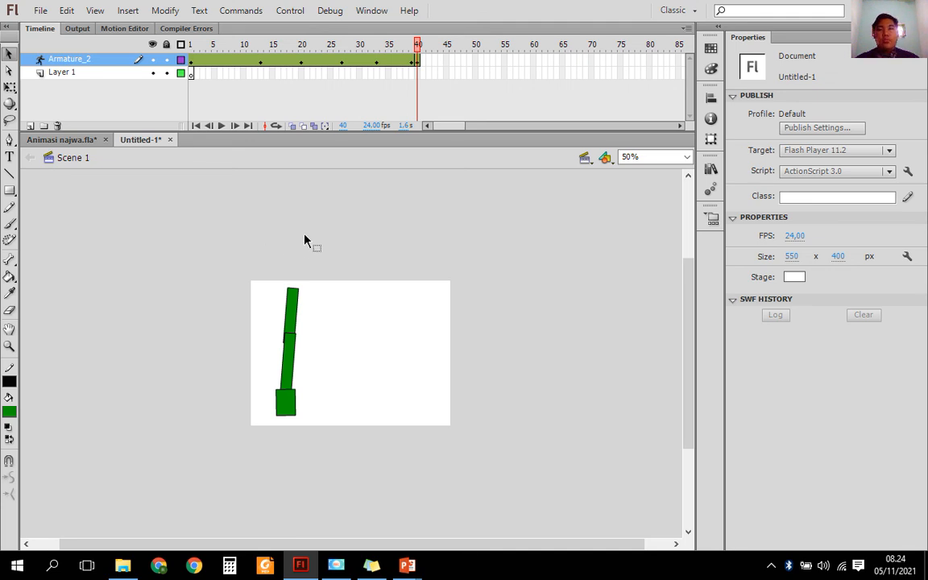
Play the waving girl animation in the other open document and the arm animation in Untitled-1 for comparison
left_click(45, 145)
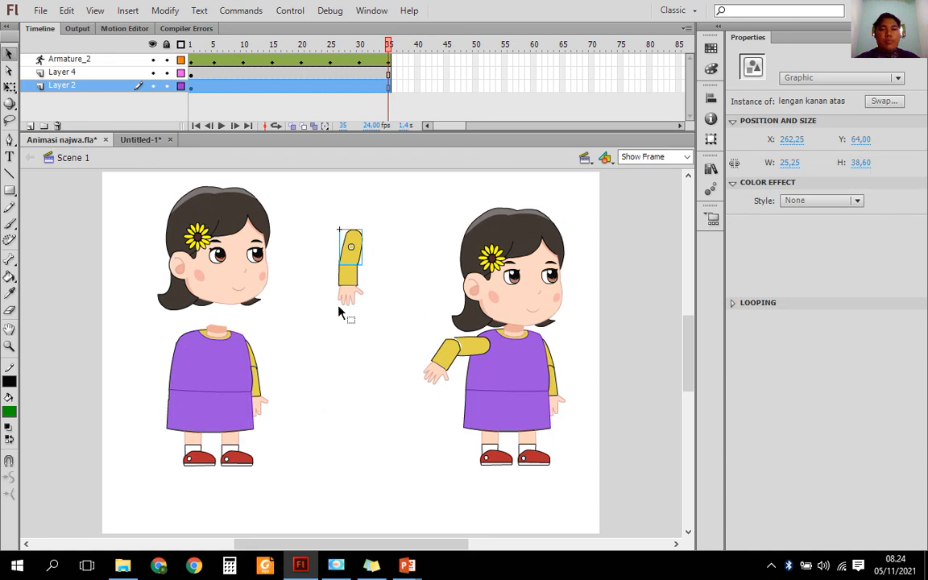
left_click(222, 127)
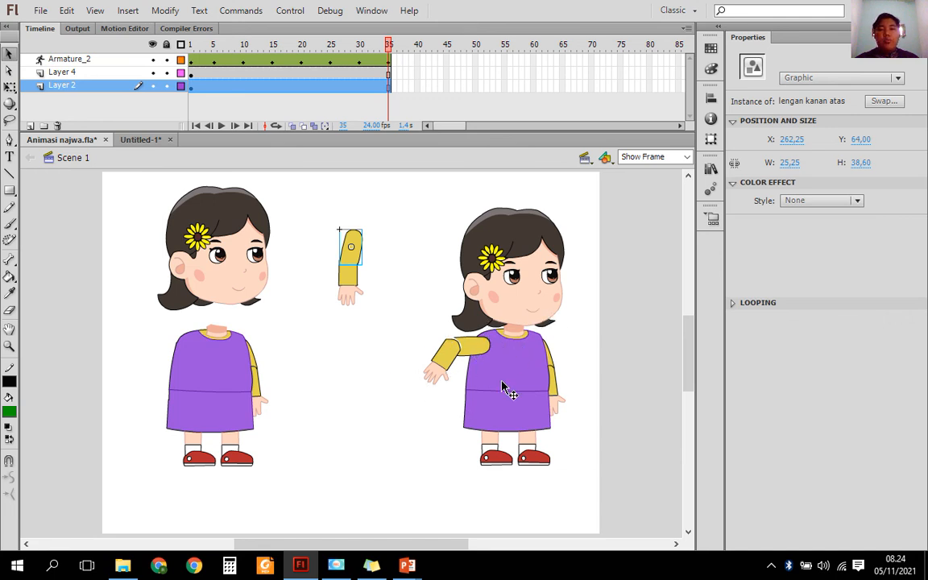
left_click(153, 142)
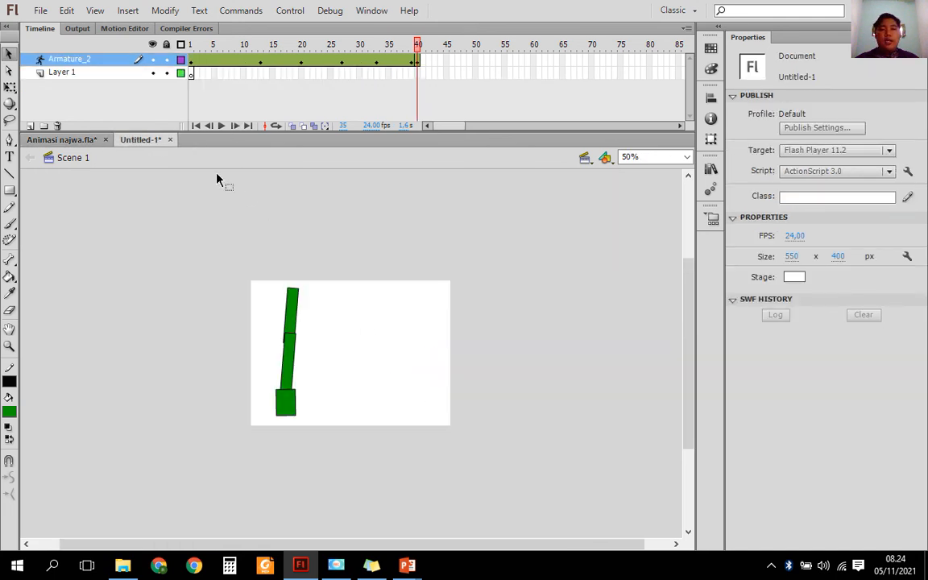
left_click(221, 126)
left_click(221, 126)
left_click(62, 139)
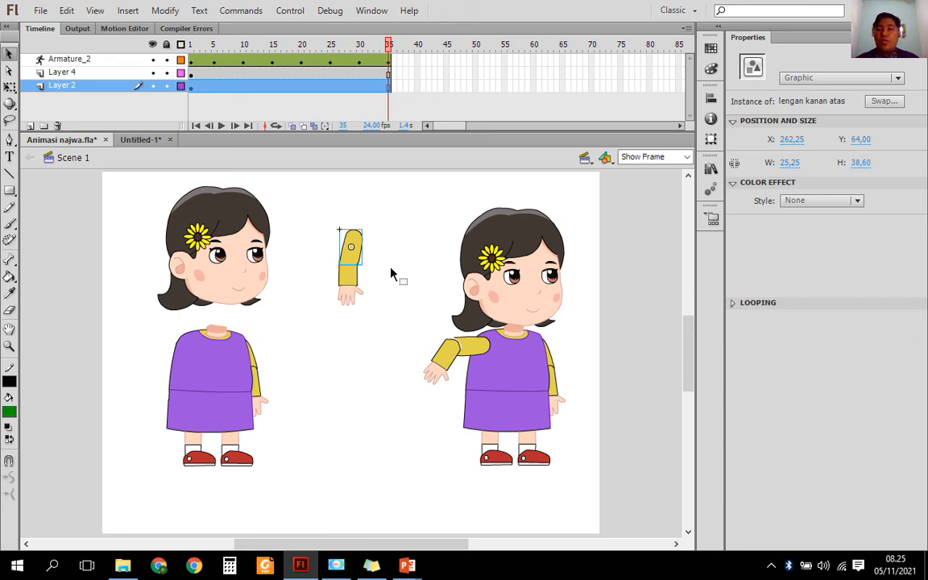
left_click(340, 565)
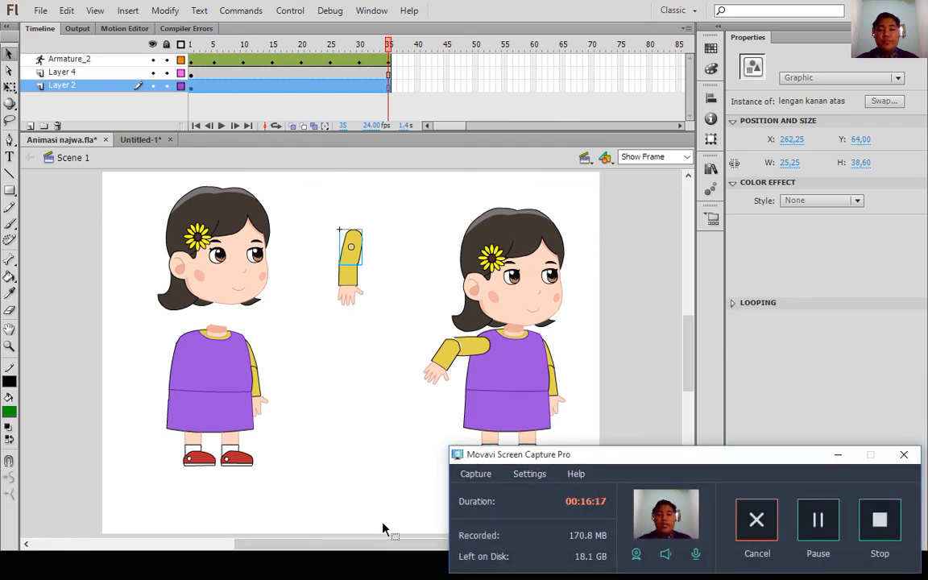